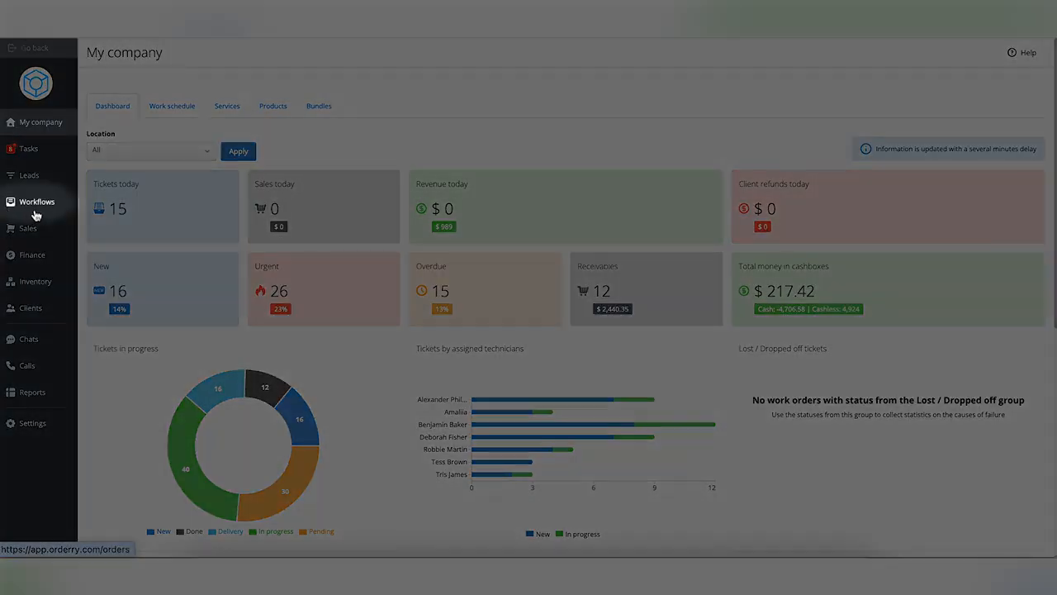
- Start a new ticket in Workflows, keeping Main Ticket as its type
click(45, 213)
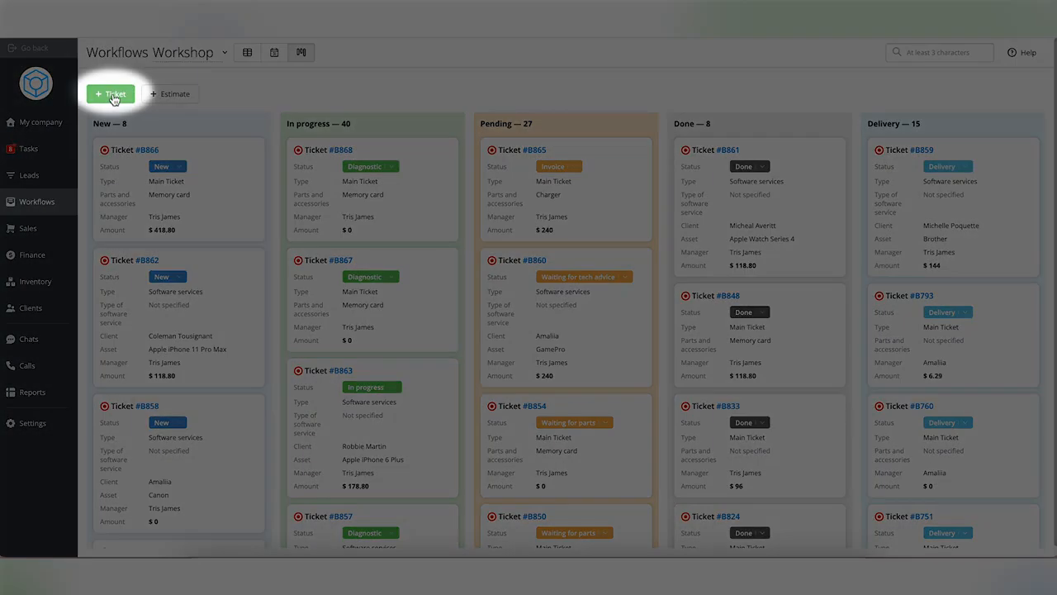
click(114, 95)
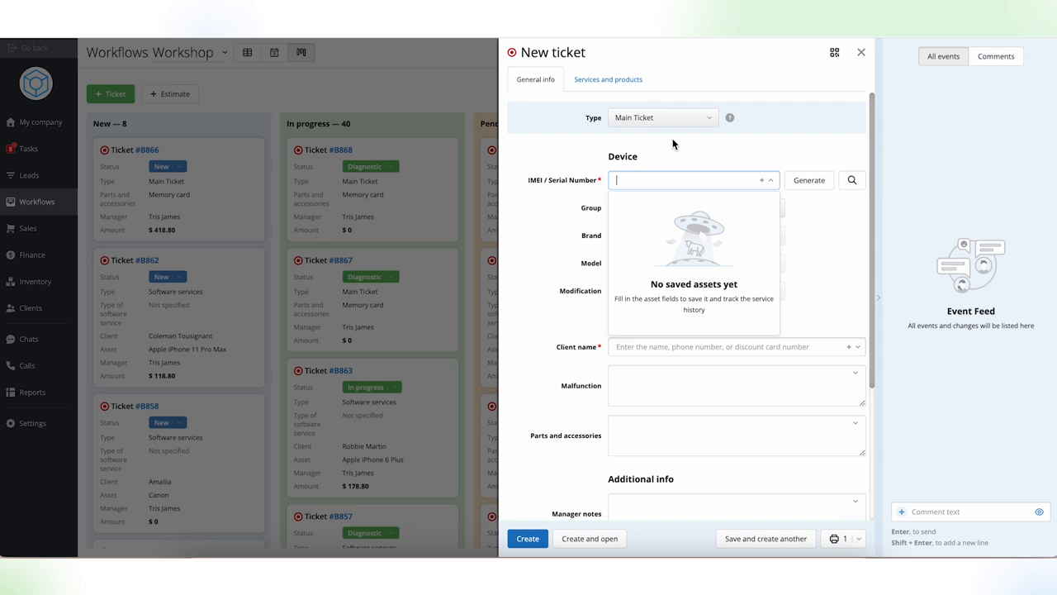
click(688, 119)
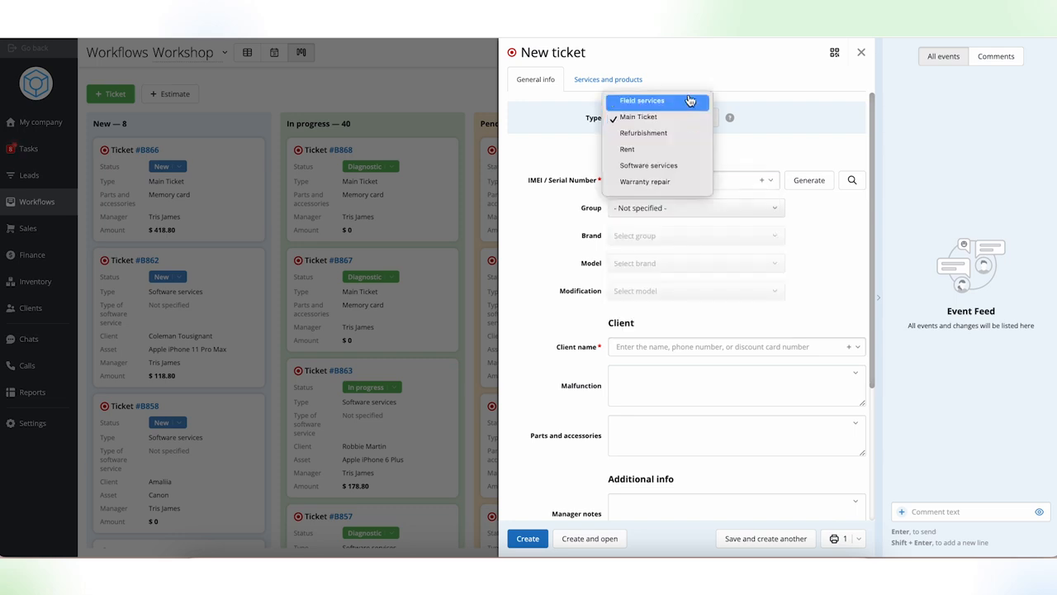
click(782, 144)
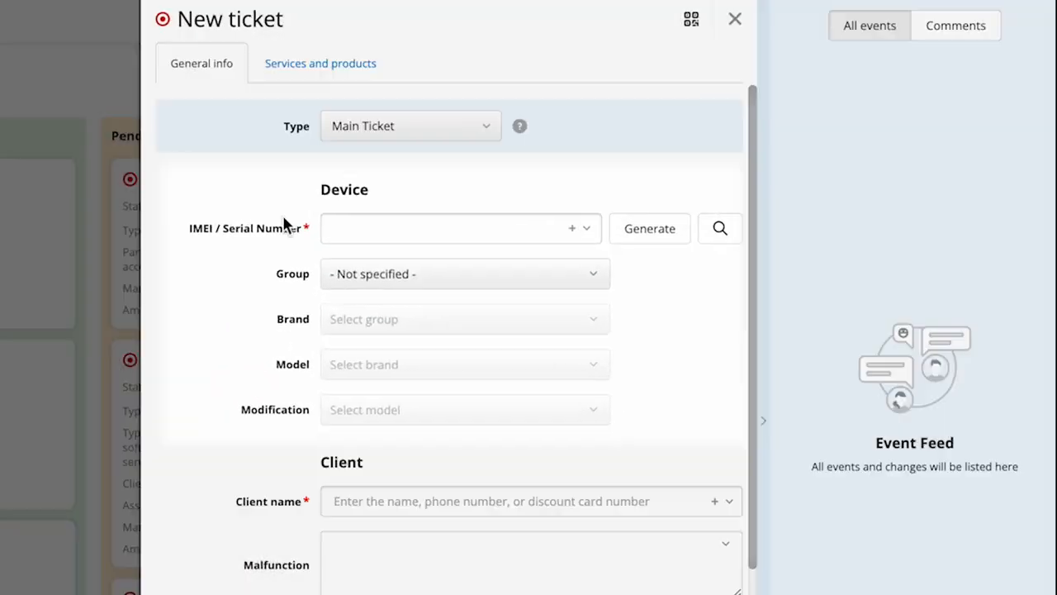
- Look up the device details from a pasted IMEI number, and clear the IMEI / Serial Number entry
click(691, 184)
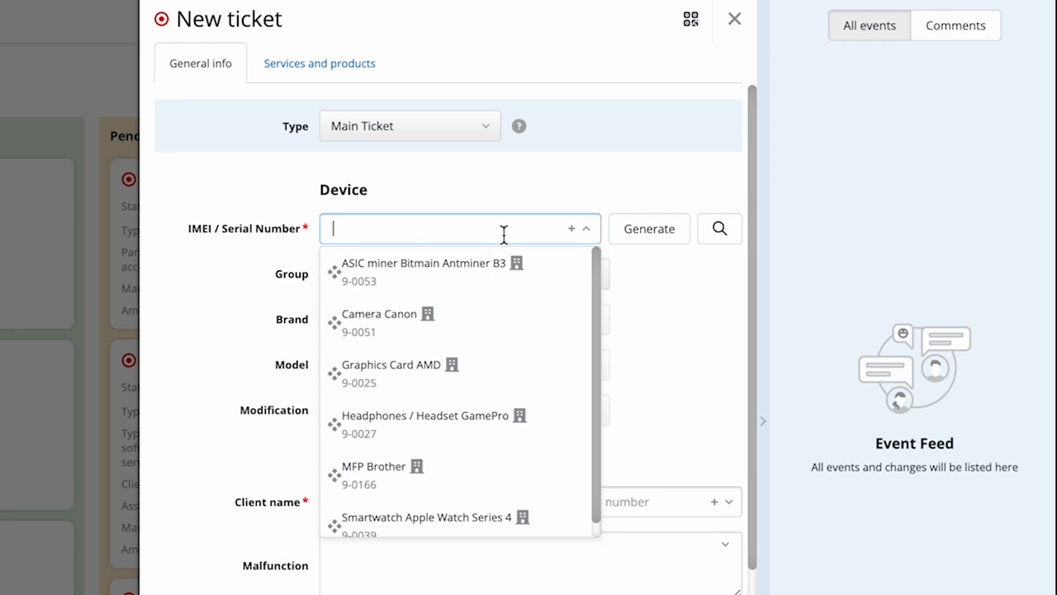
key(ctrl+v)
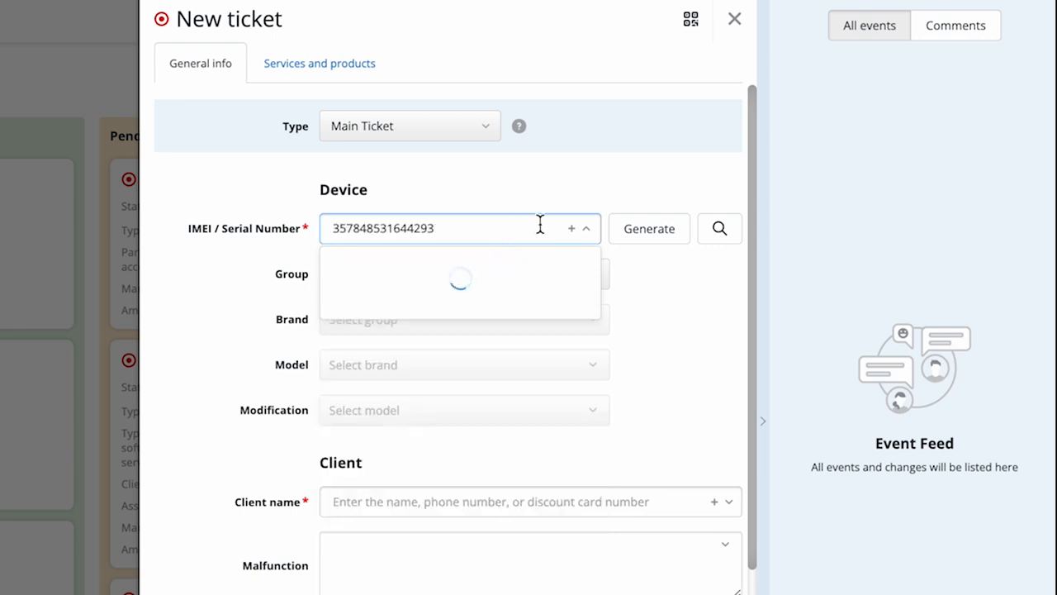
click(710, 234)
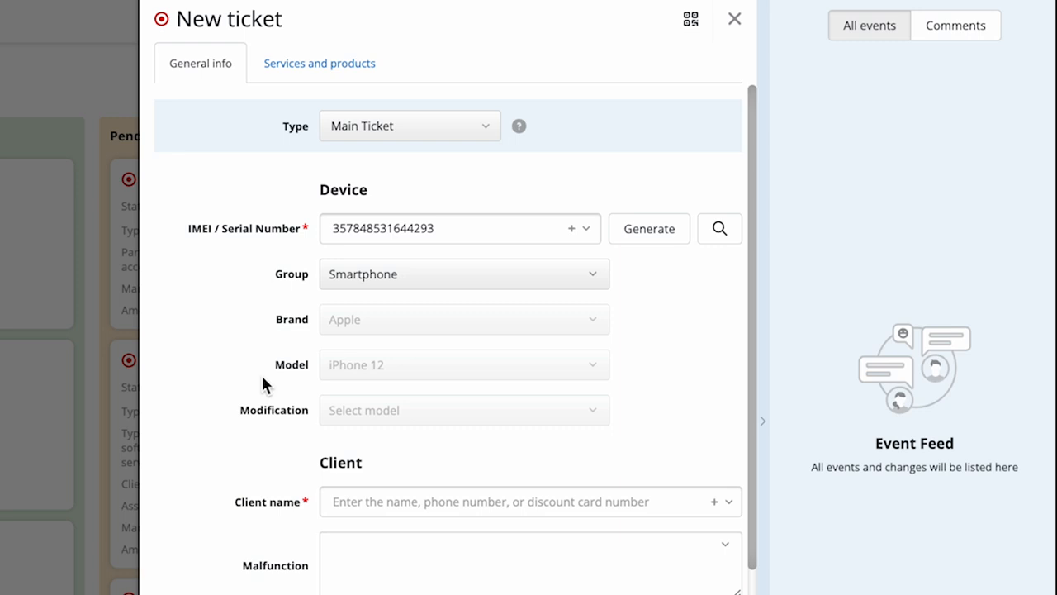
click(449, 228)
key(BackSpace)
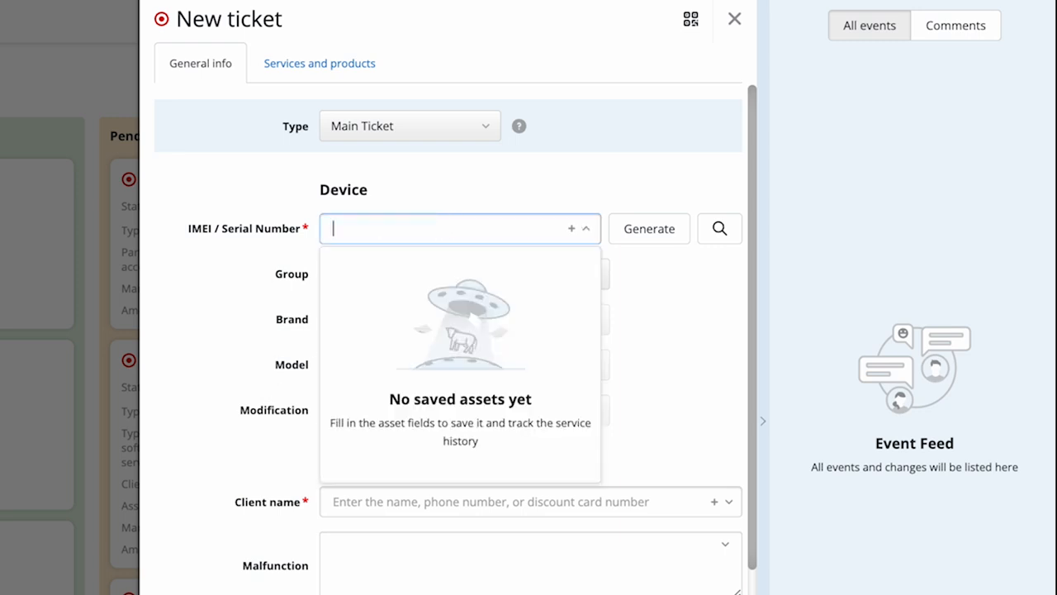
- Generate a serial number for the device and set its group to Headphones / Headset and brand to Apple
click(649, 240)
click(490, 275)
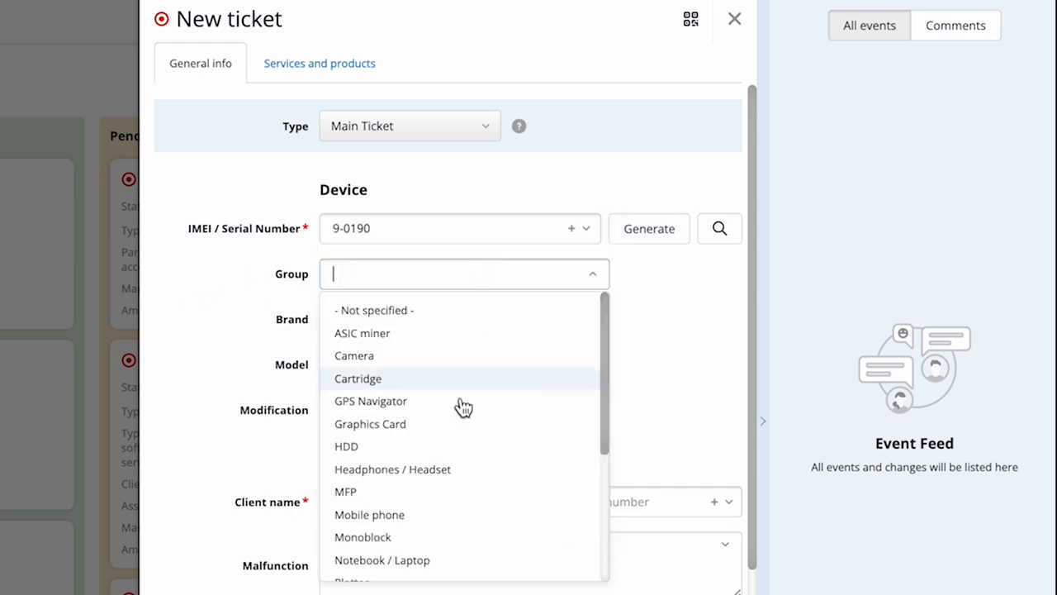
click(446, 468)
click(476, 322)
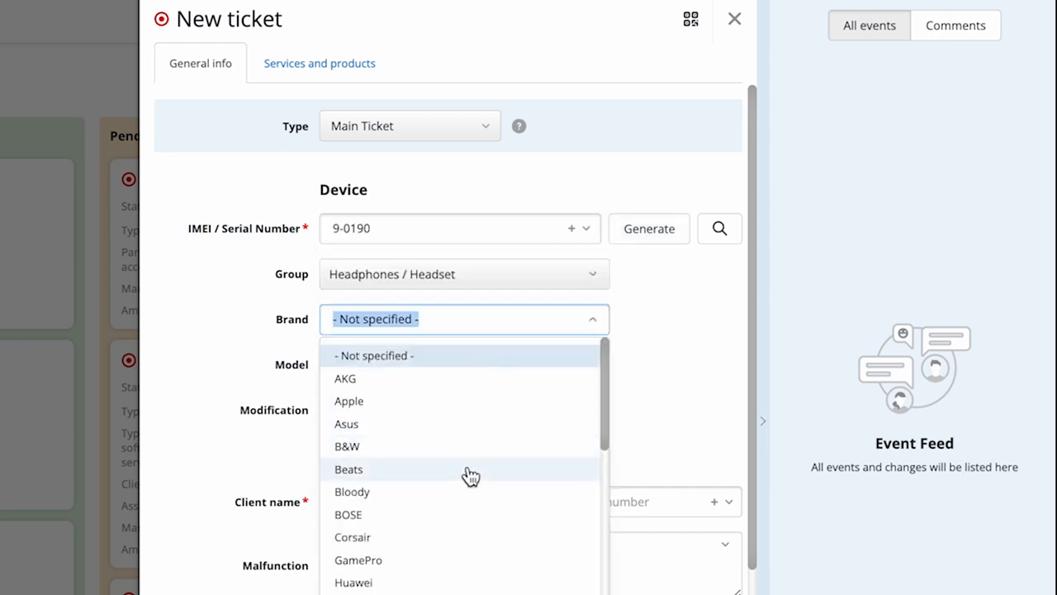
click(473, 402)
- Search for an existing client by the first letters of a name, and clear the client name entry
scroll(348, 195, down, 3)
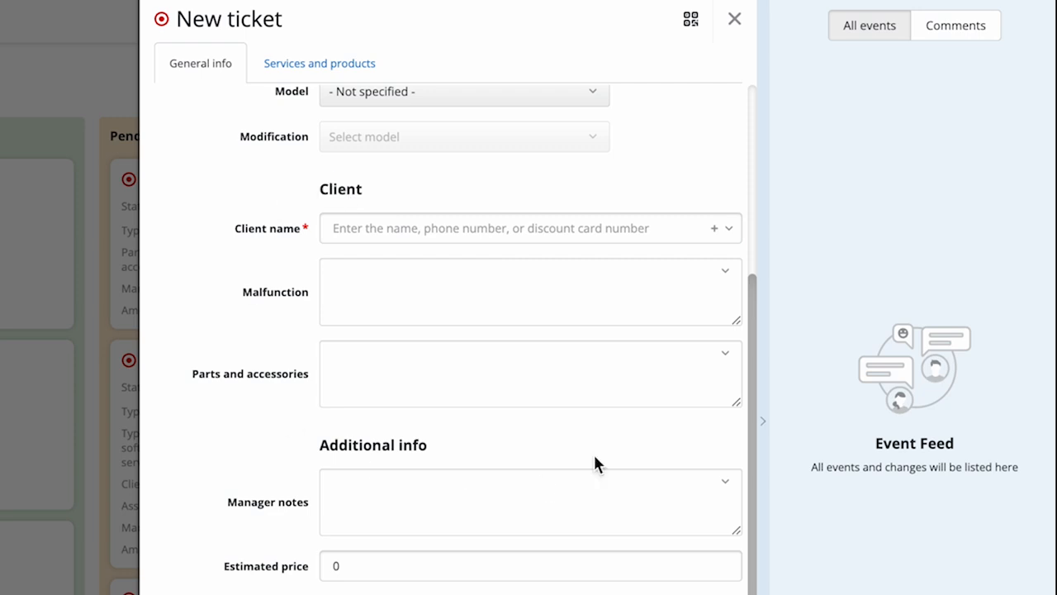
click(471, 228)
text(Ale)
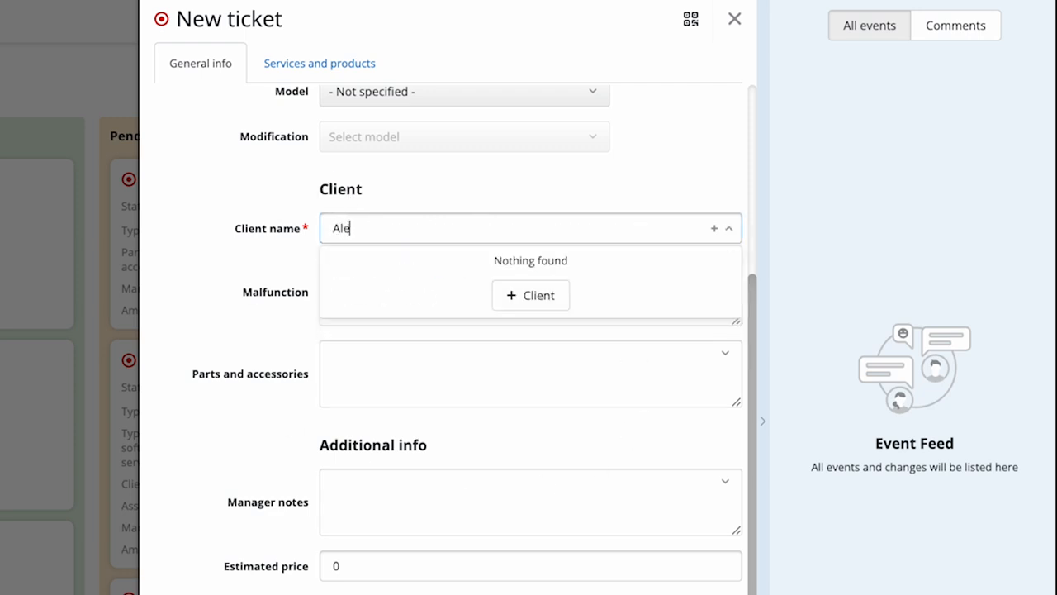
double_click(487, 234)
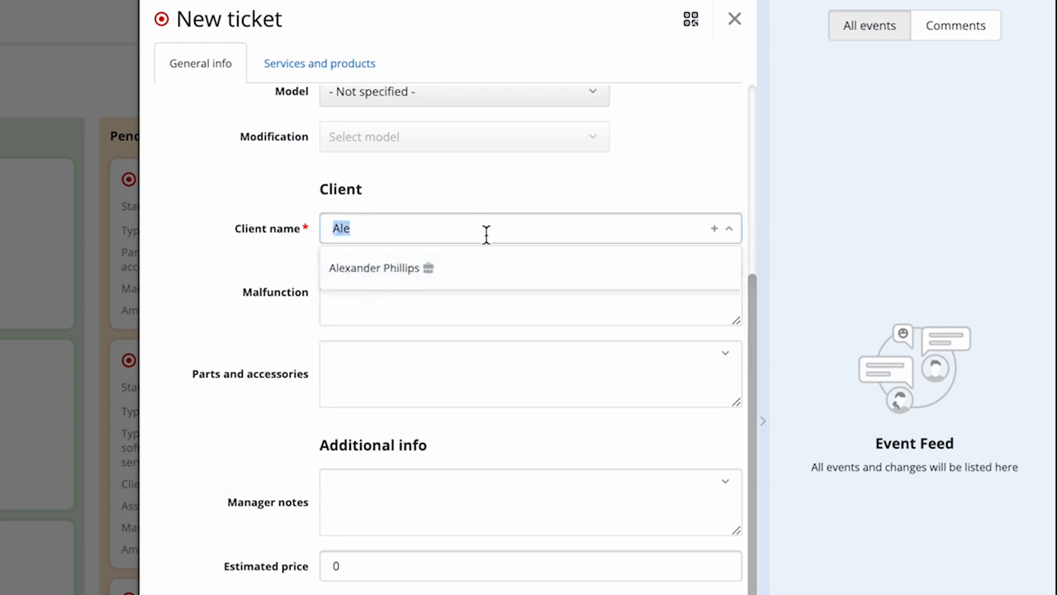
key(BackSpace)
- Create a new client from the ticket and enter the client's first name, last name and office phone number
click(714, 230)
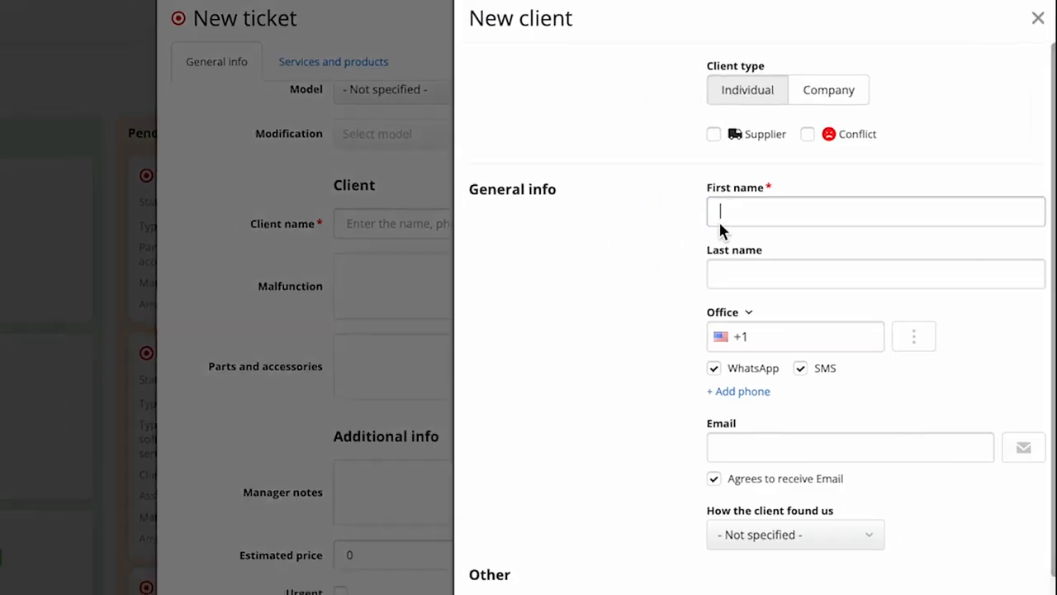
text(Chris)
key(Tab)
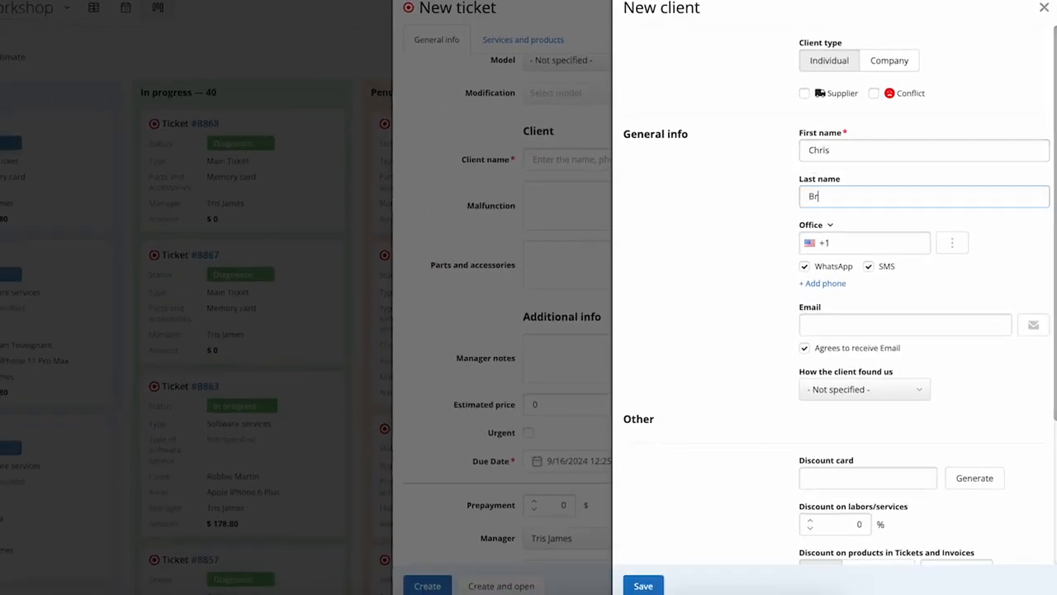
click(858, 241)
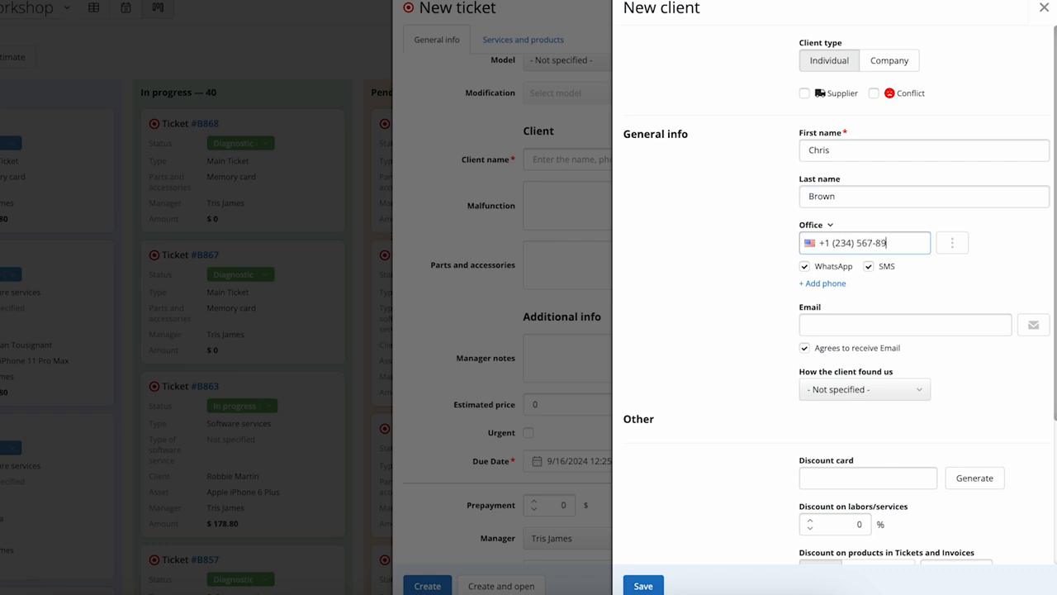
- Add a second phone number entry to the client and label it Mobile
click(832, 282)
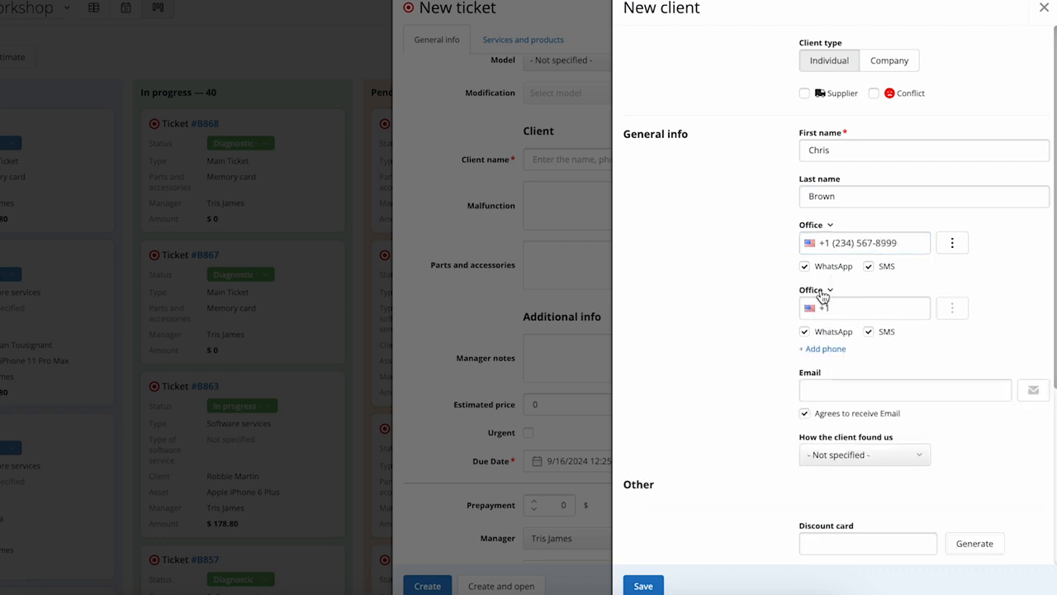
click(823, 294)
click(826, 324)
- Set Facebook as how the client found us, generate a discount card with a 10% labors/services discount, and save the client
scroll(725, 314, down, 2)
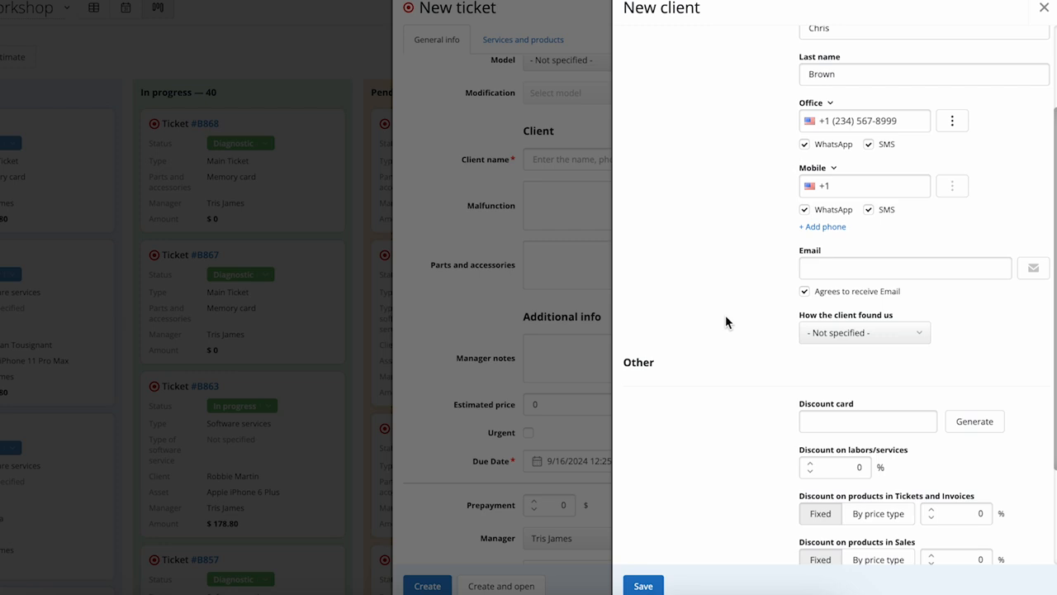
scroll(725, 315, down, 1)
click(879, 254)
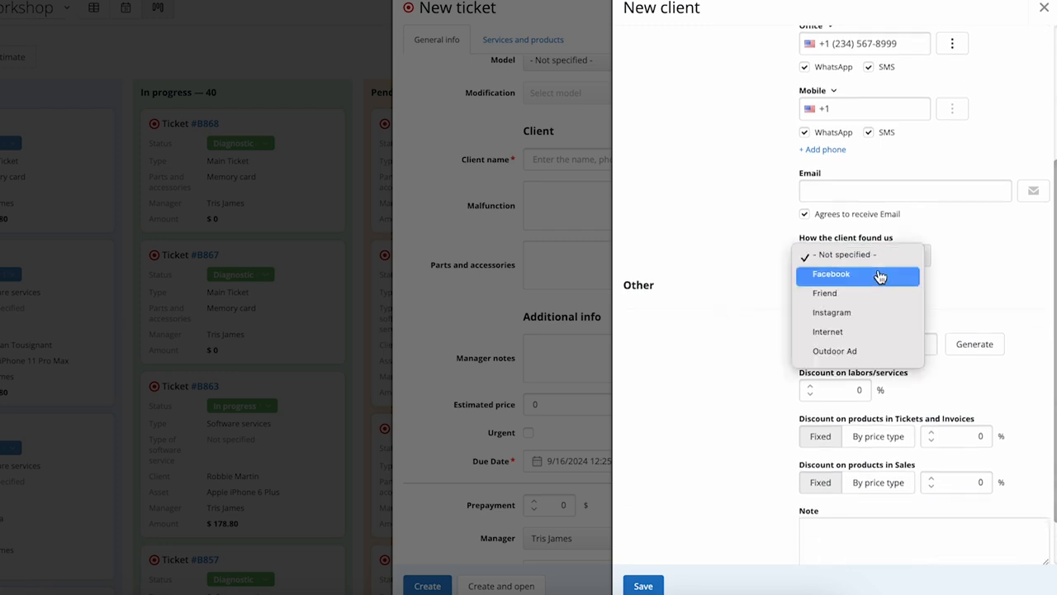
click(880, 275)
click(974, 344)
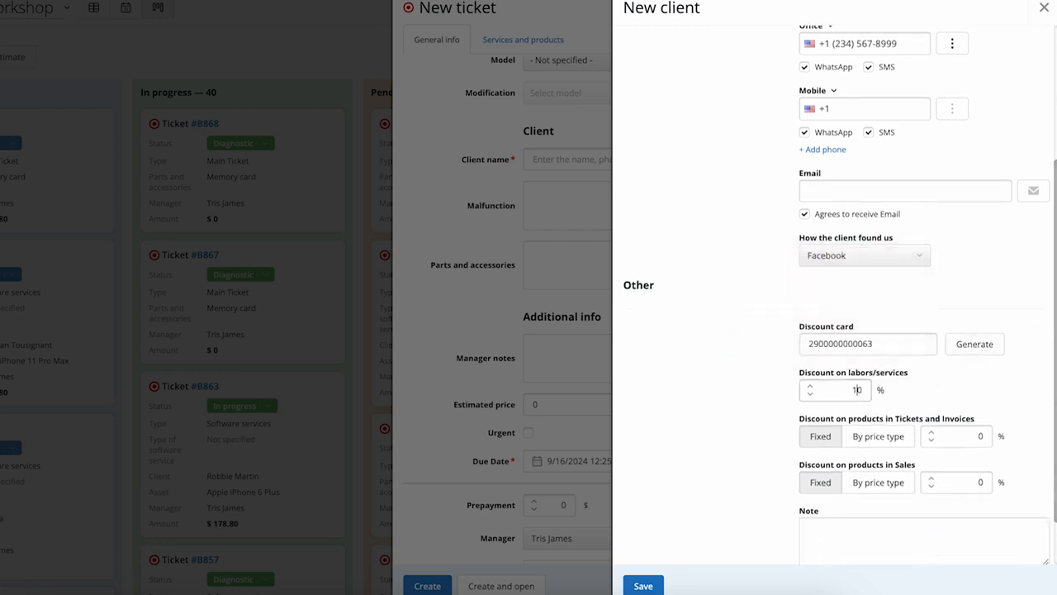
scroll(689, 328, up, 3)
click(644, 586)
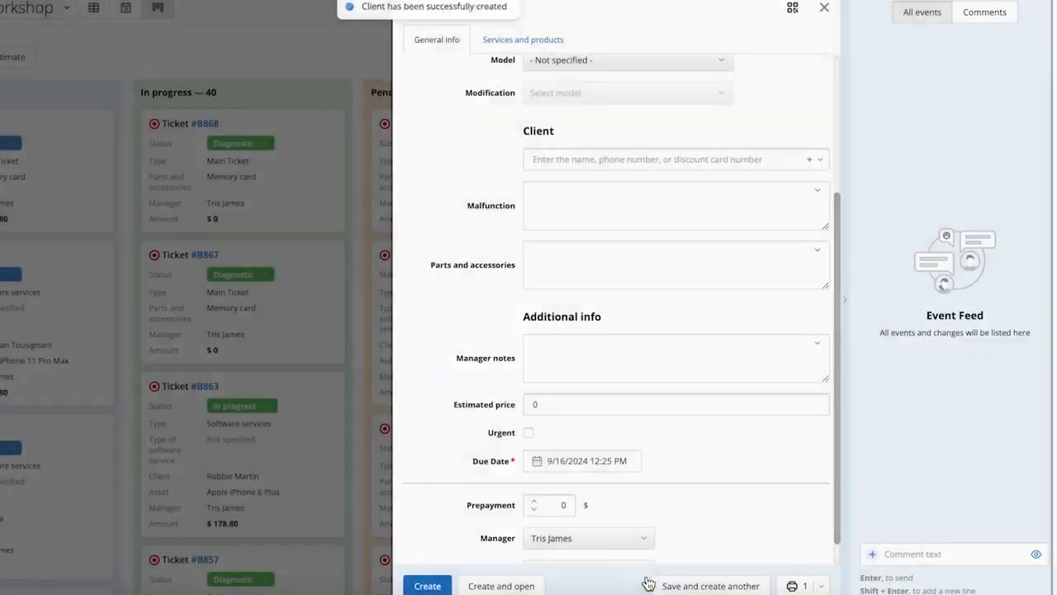
- Set the ticket's malfunction to Bad Battery Life and its parts and accessories to Memory card
click(692, 217)
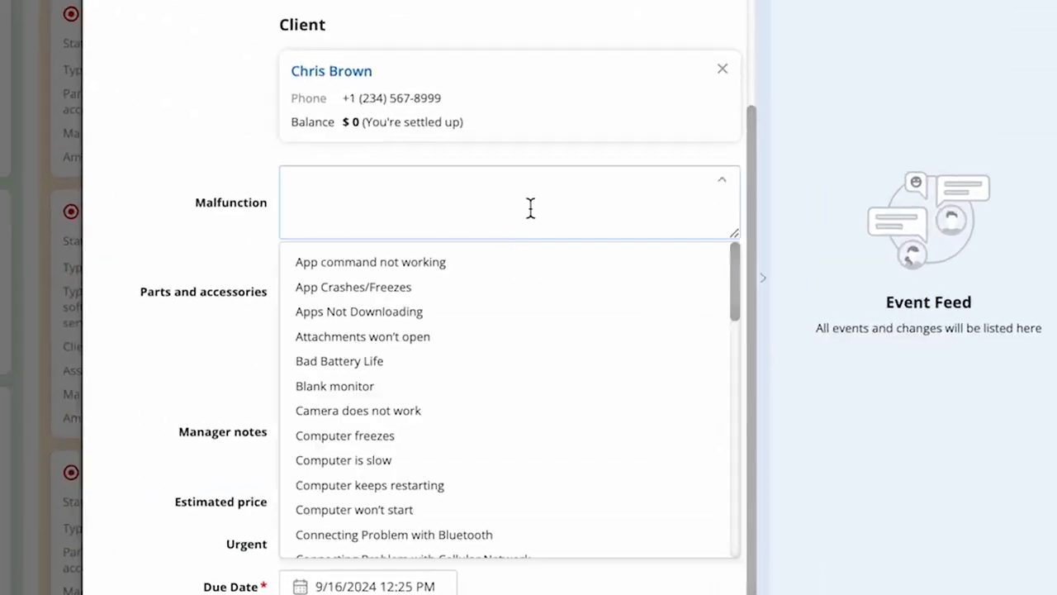
text(bad)
click(460, 263)
scroll(164, 315, down, 2)
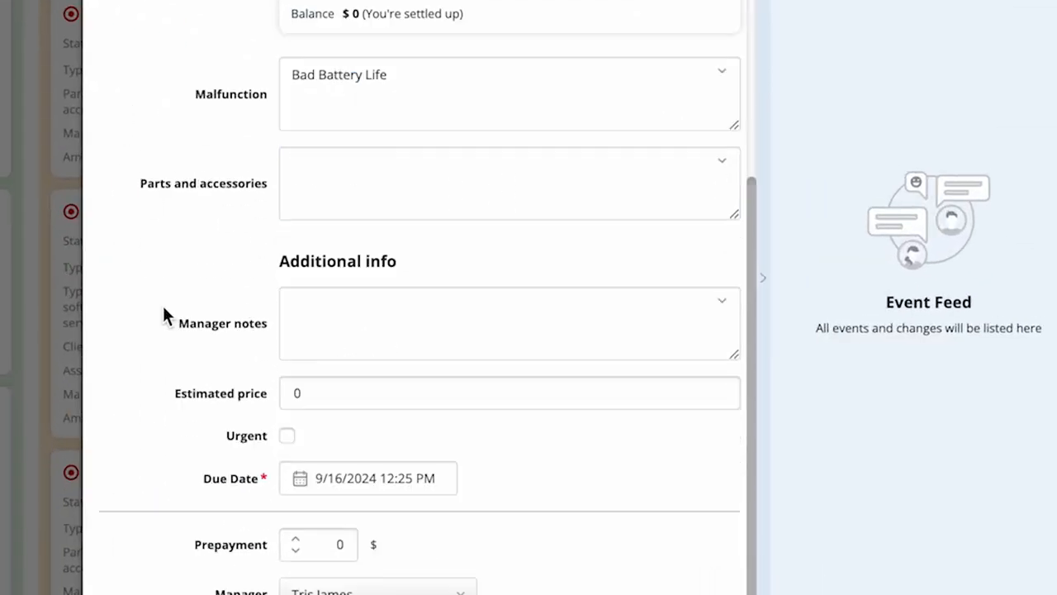
click(420, 213)
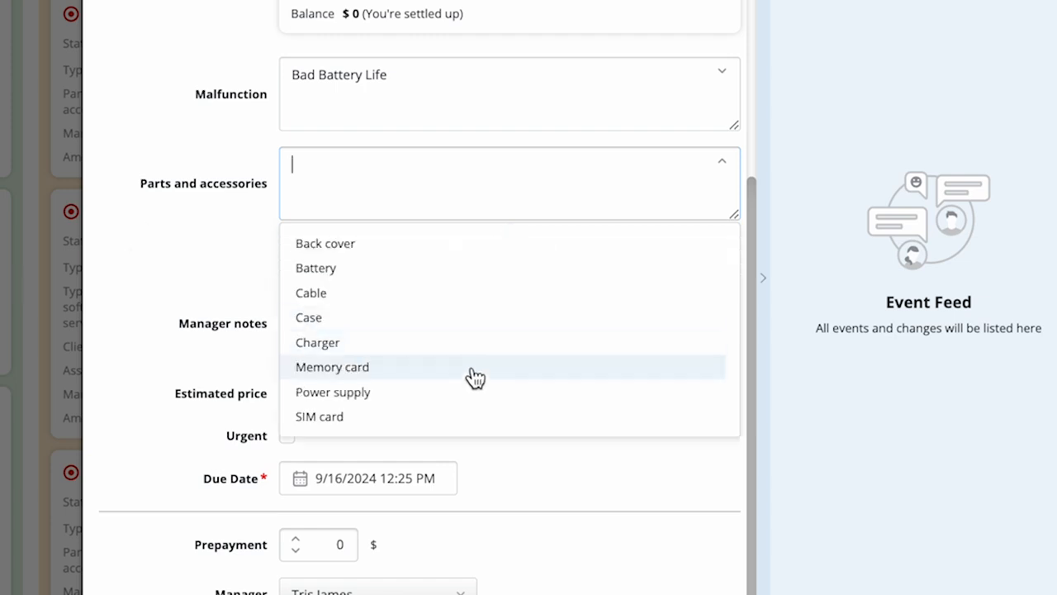
click(473, 372)
- Fill the manager notes with the suggested entry Diagnostic
click(469, 337)
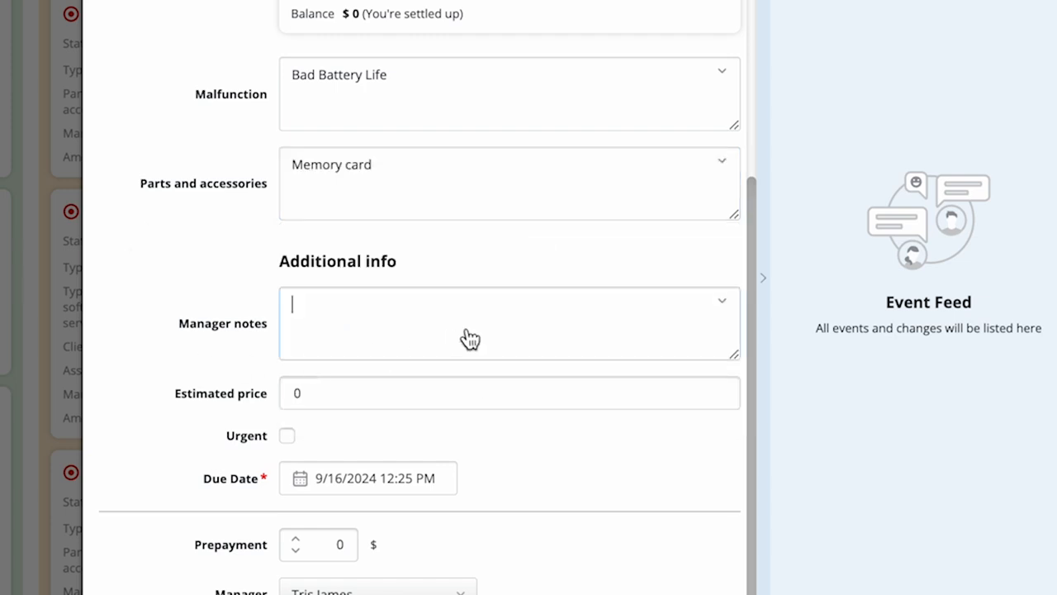
text(diag)
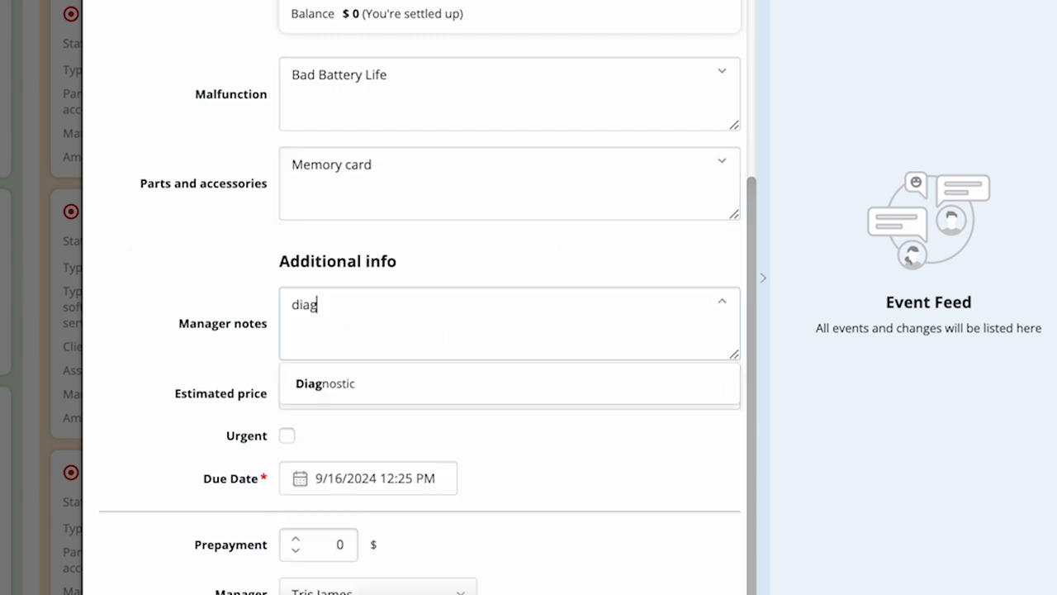
click(467, 387)
- Set the estimated price to 100 and mark the ticket as urgent
click(293, 393)
text(1)
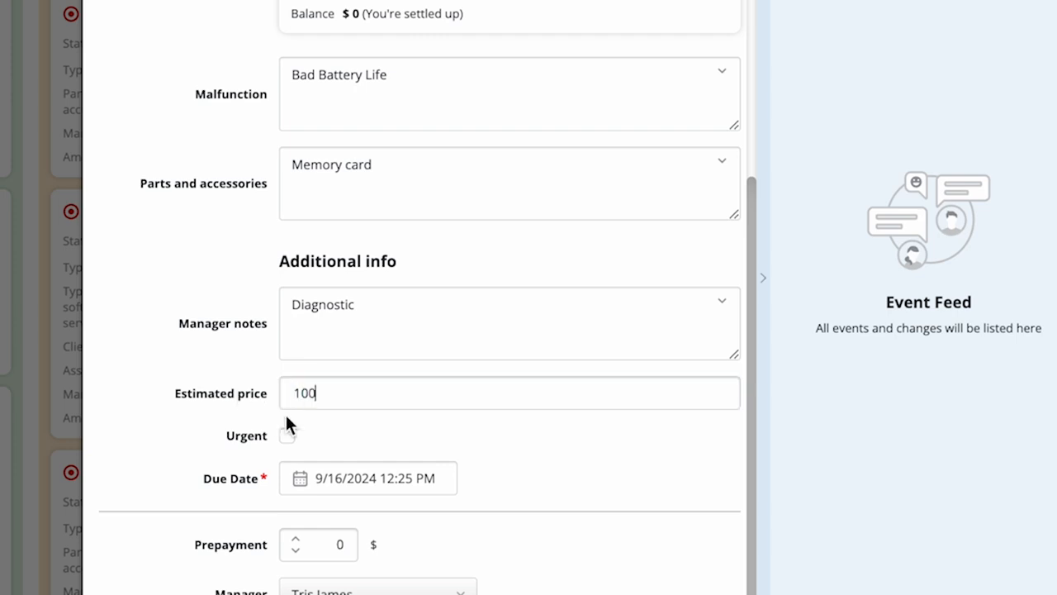
text(00)
click(287, 437)
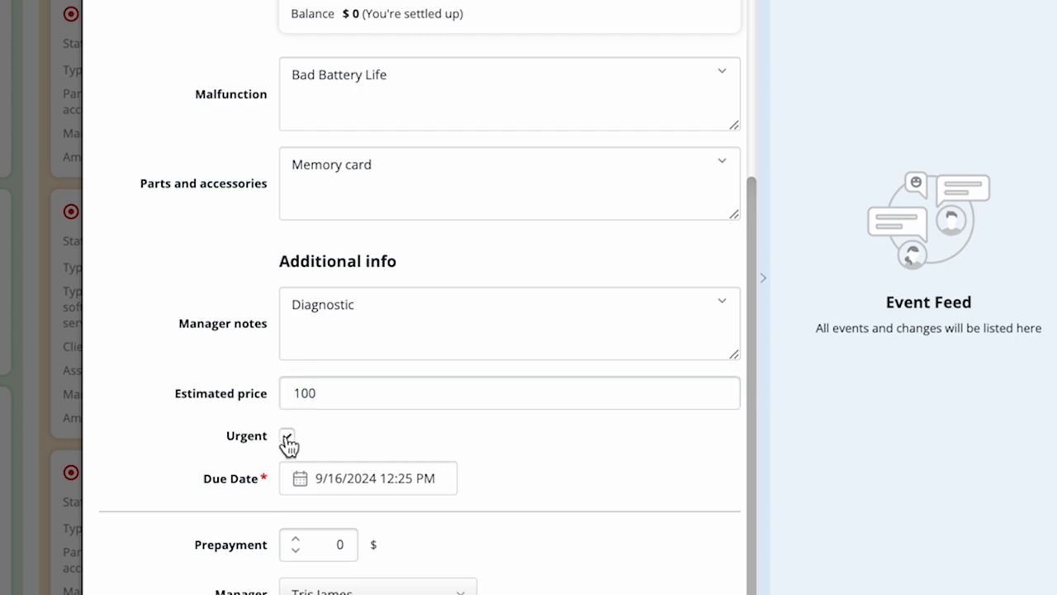
- Set the ticket's due date to 9/17/2024 at 09:00 AM
click(434, 484)
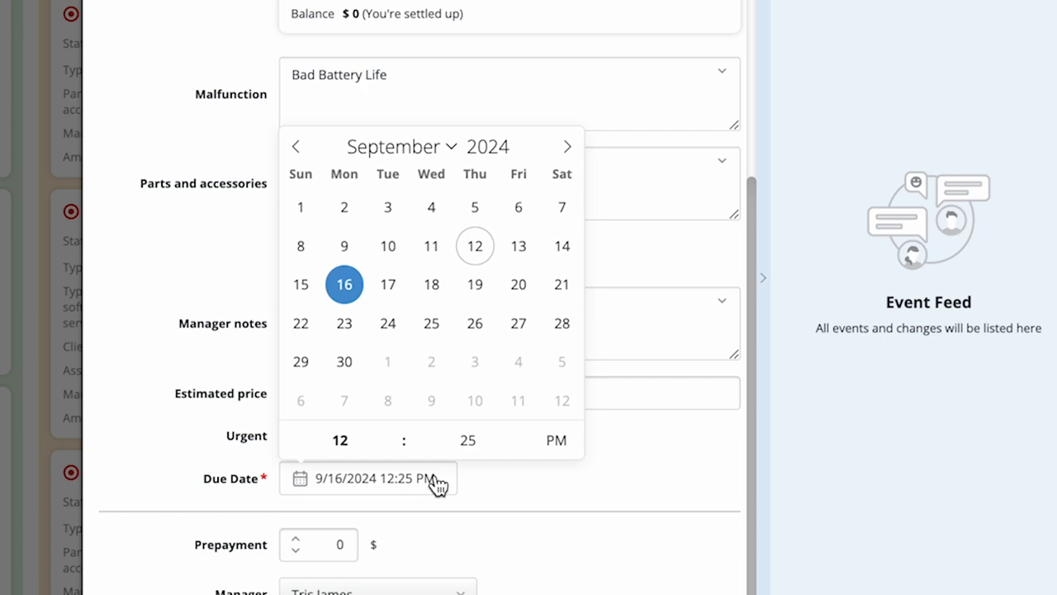
click(520, 252)
click(388, 286)
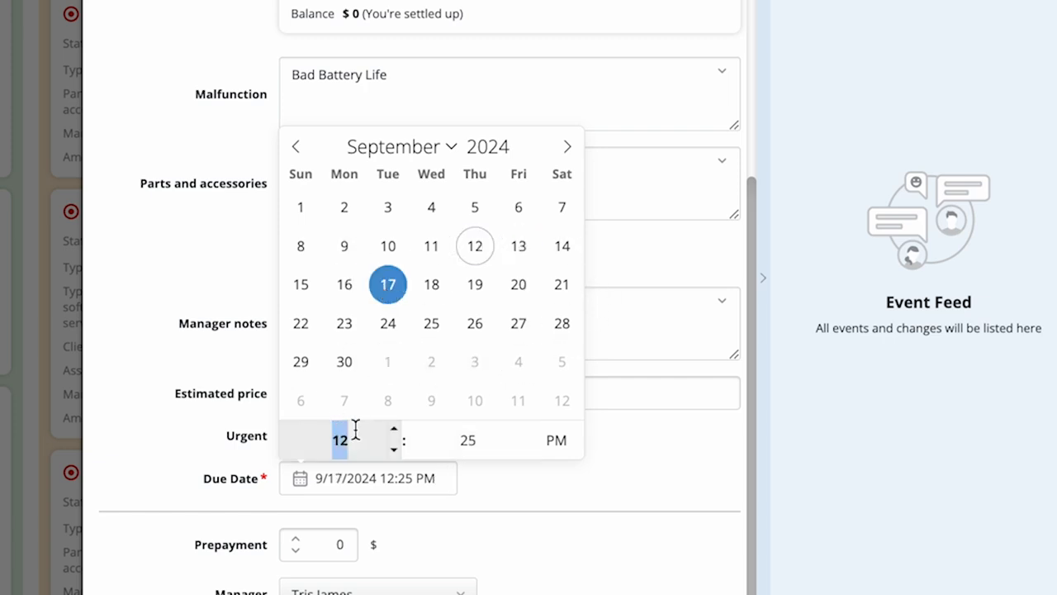
text(0900)
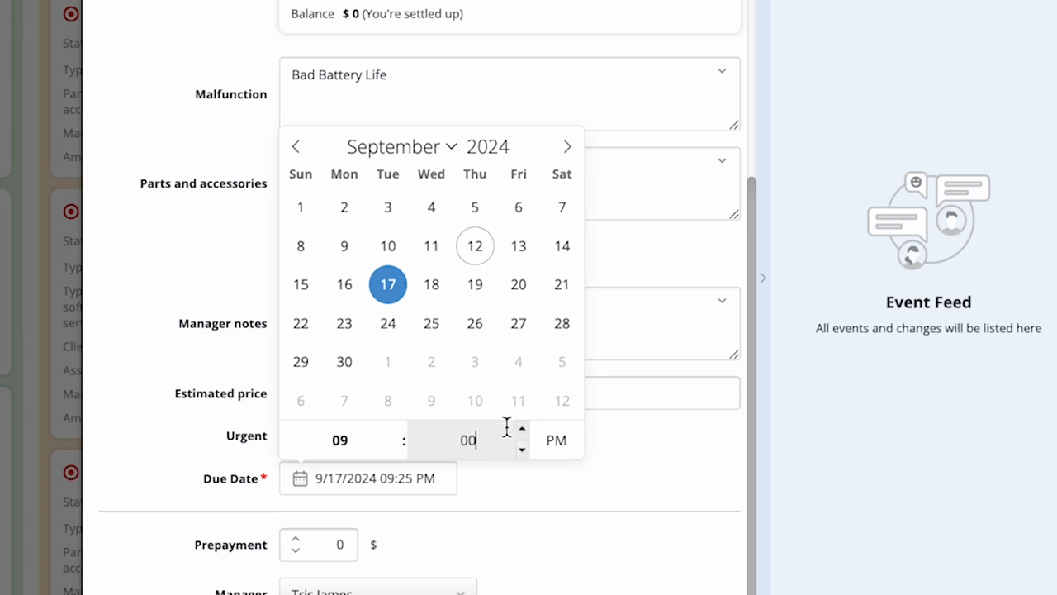
click(565, 452)
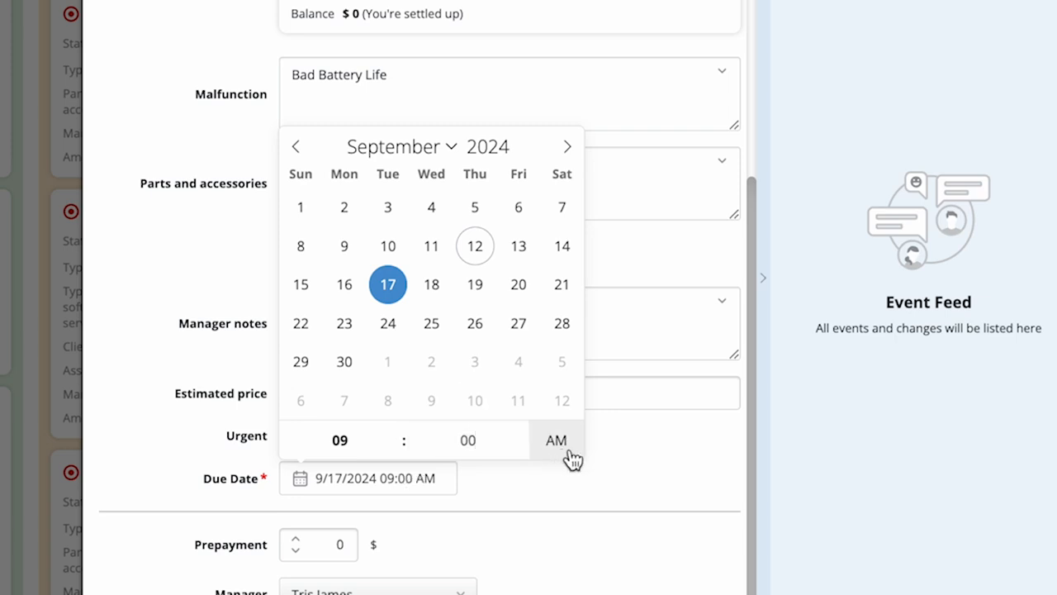
click(698, 471)
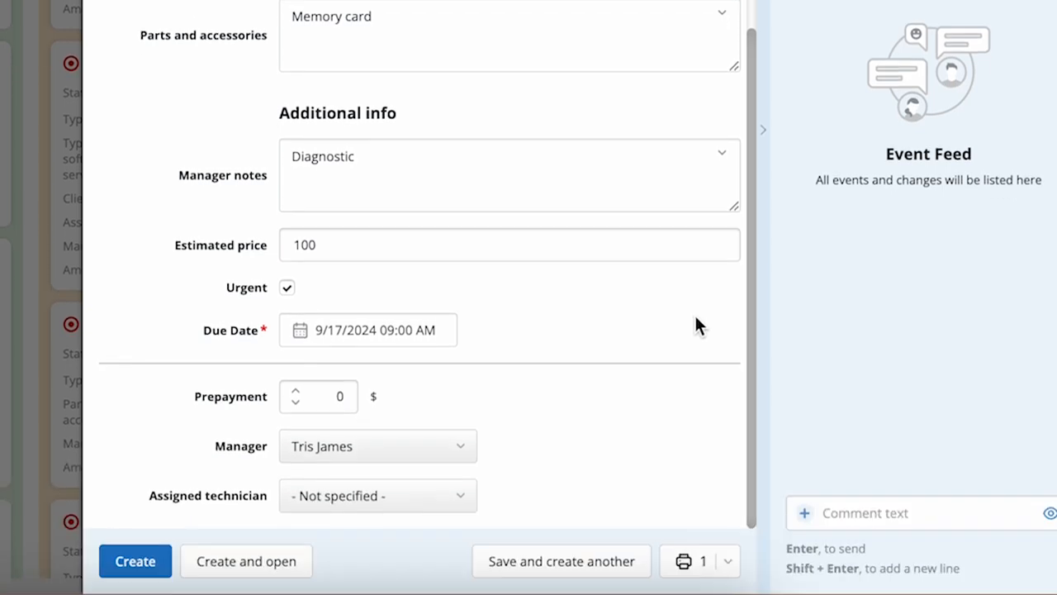
click(339, 397)
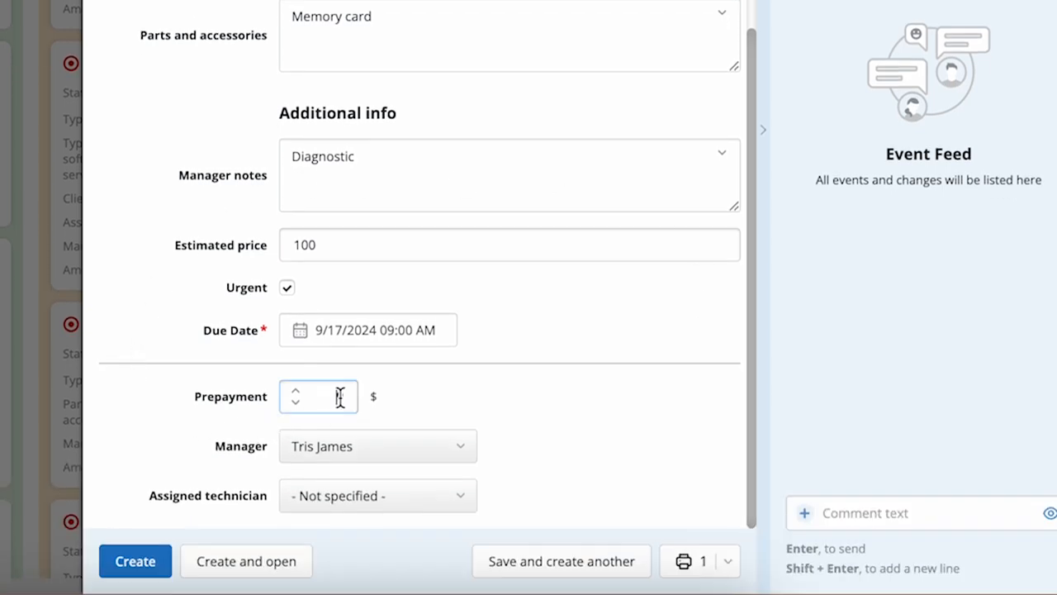
click(410, 395)
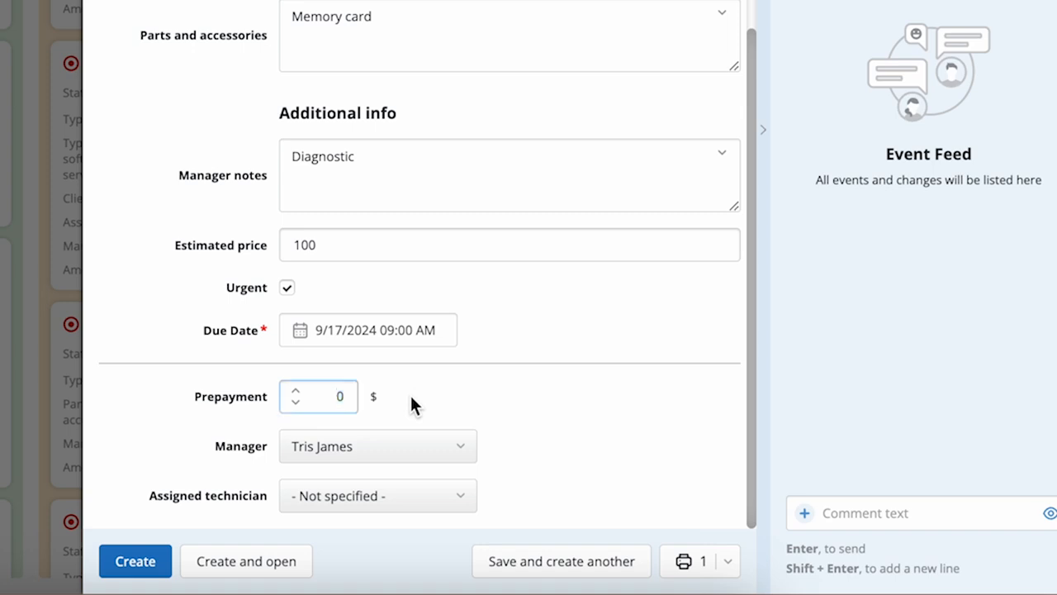
- Assign a technician to the new ticket, with the manager left as is
click(421, 453)
click(448, 500)
click(448, 500)
click(442, 282)
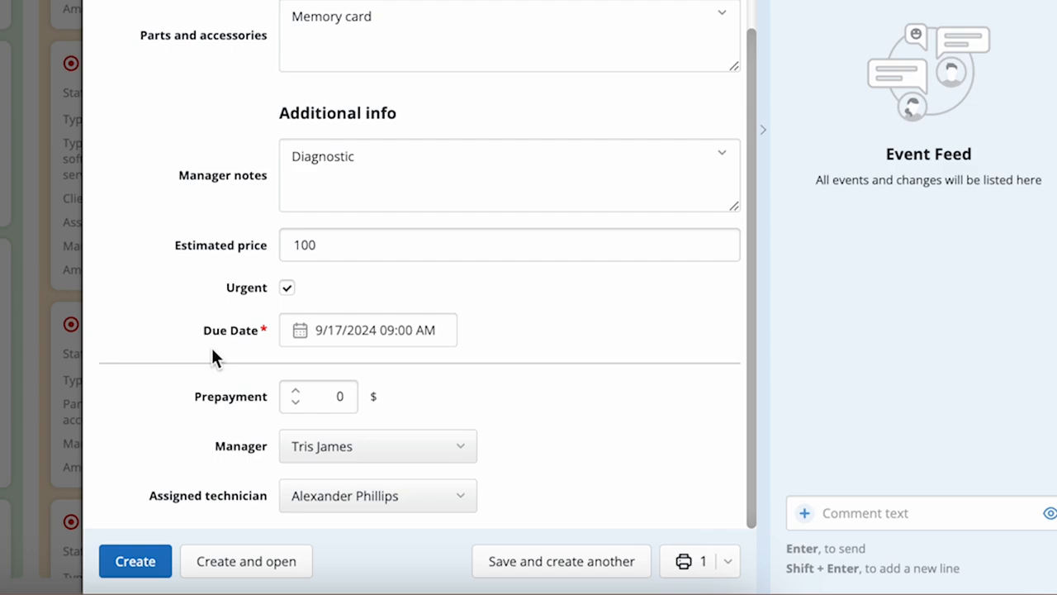
click(626, 592)
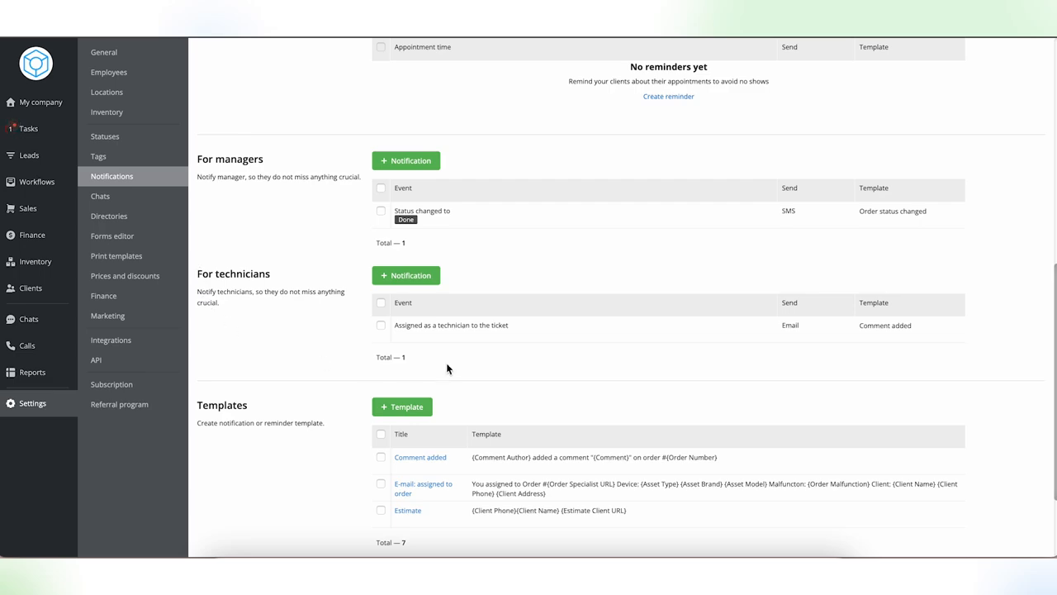
- Start a new notification for managers in the notification settings with the event Status changed to
click(403, 162)
click(667, 103)
click(661, 156)
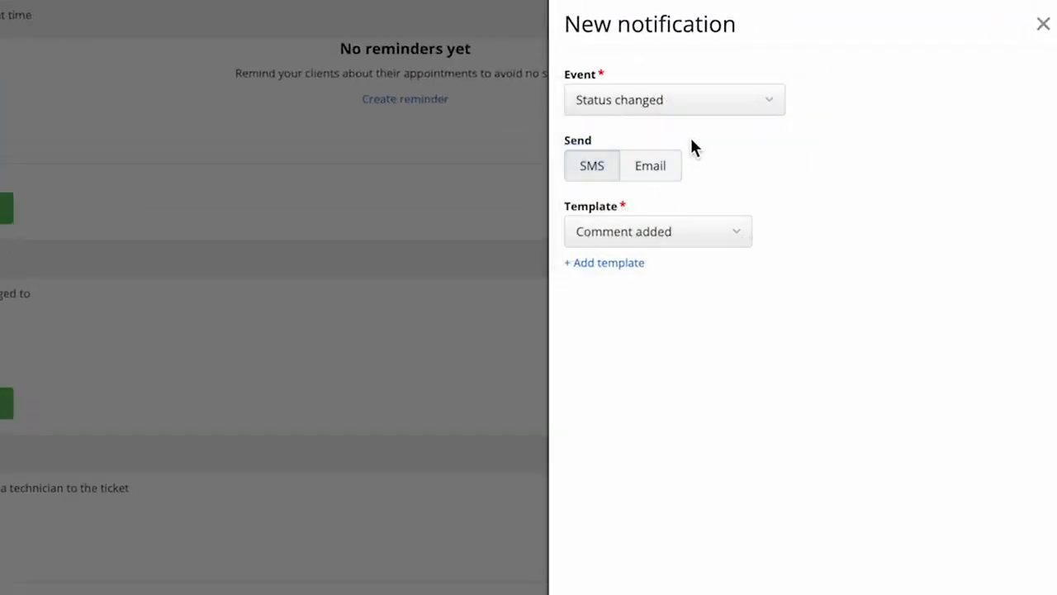
click(686, 103)
click(661, 125)
- Clear the notification's preselected statuses, choose a single one, set sending to Email, and open the template choices
click(941, 105)
scroll(937, 278, down, 10)
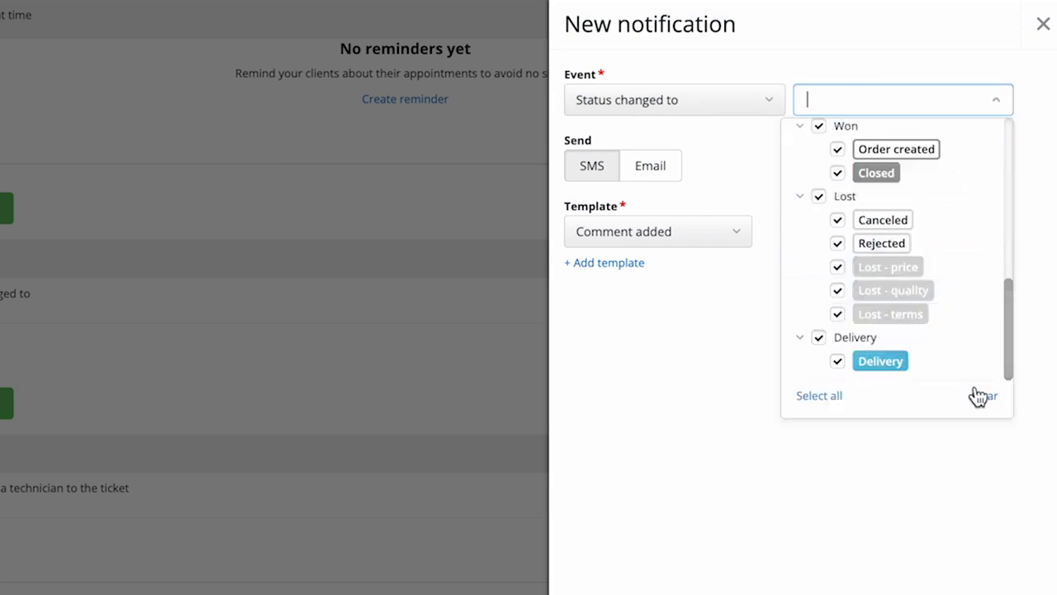
click(984, 394)
scroll(932, 248, up, 5)
click(854, 260)
click(712, 368)
click(666, 165)
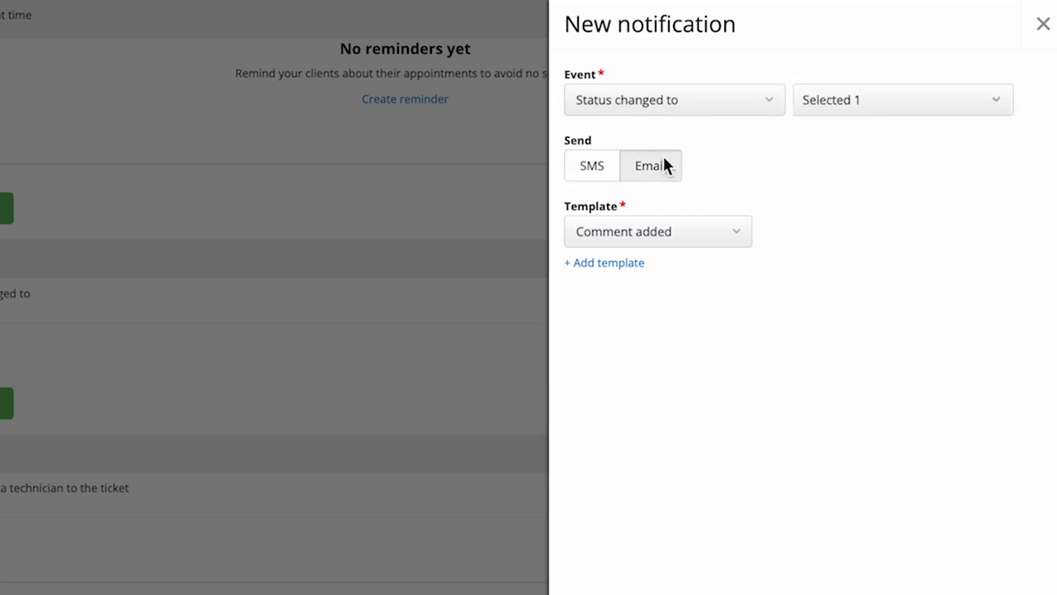
click(734, 234)
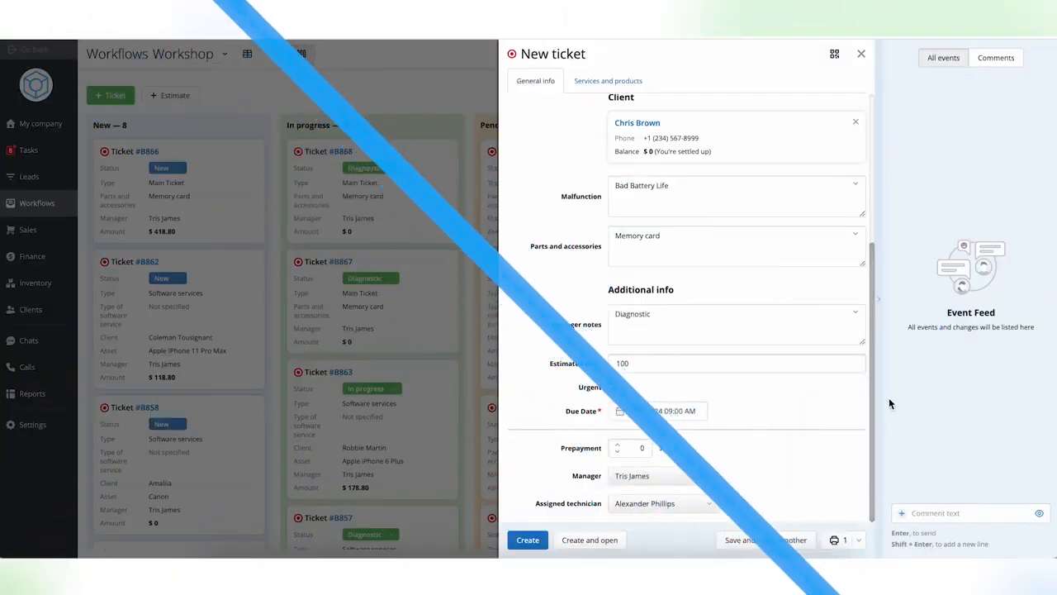
- Create a task titled "order goods" from the new ticket's event feed and assign it to another employee
click(1052, 376)
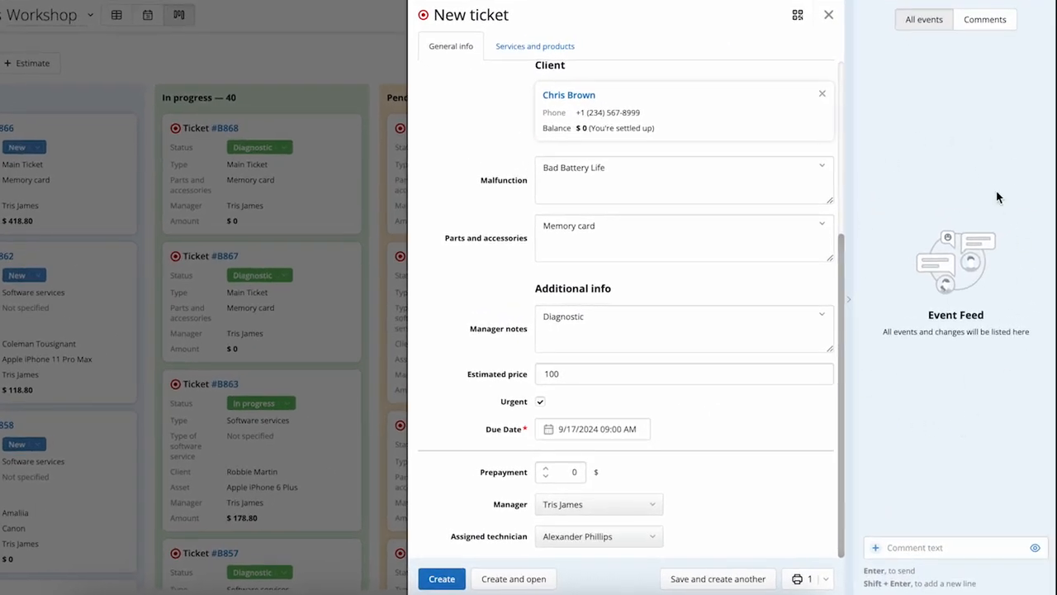
click(875, 547)
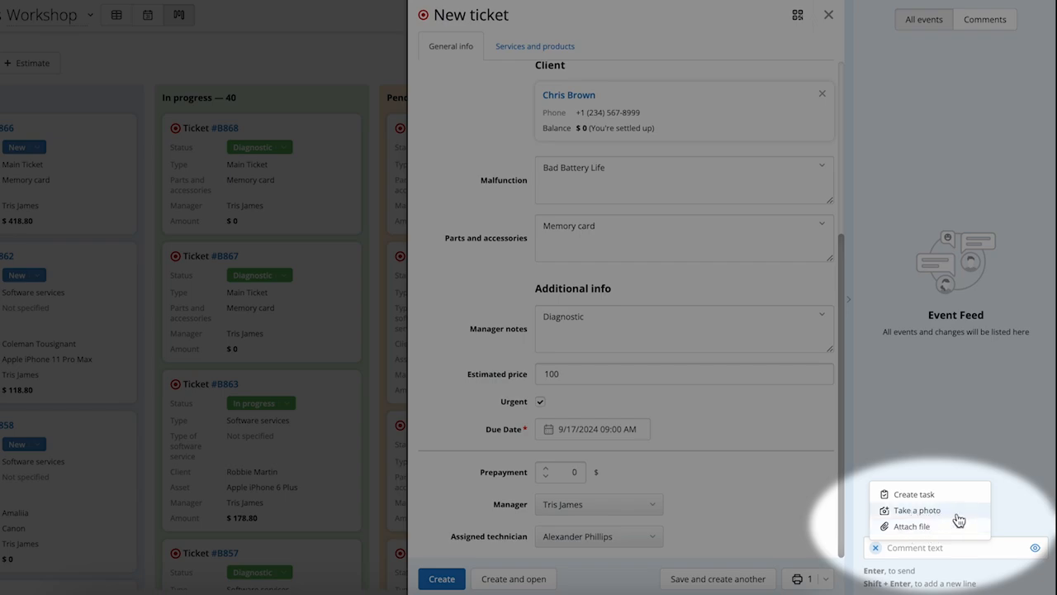
click(919, 493)
text(order goods)
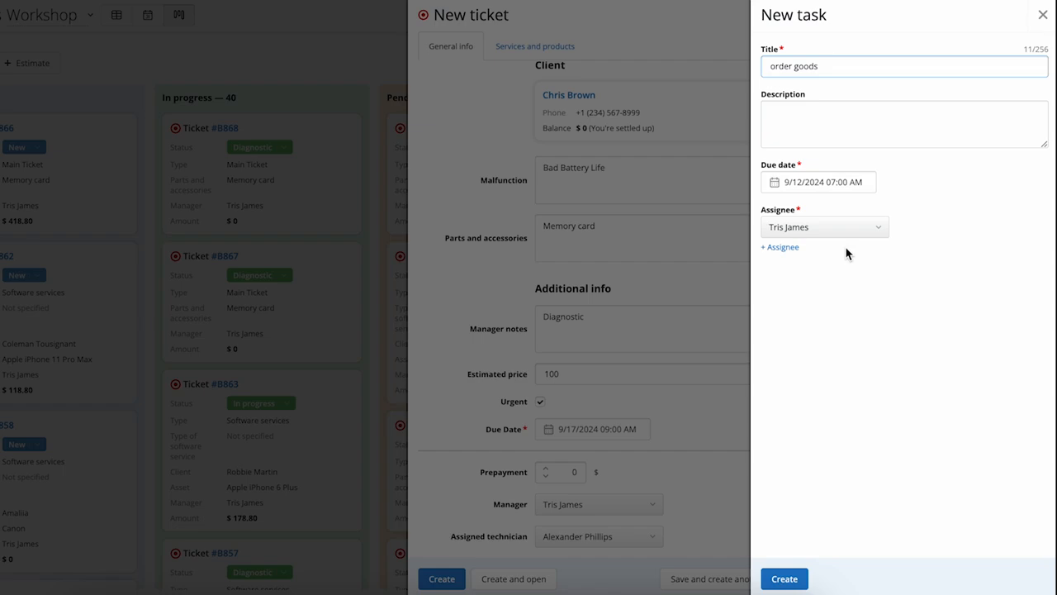
click(834, 227)
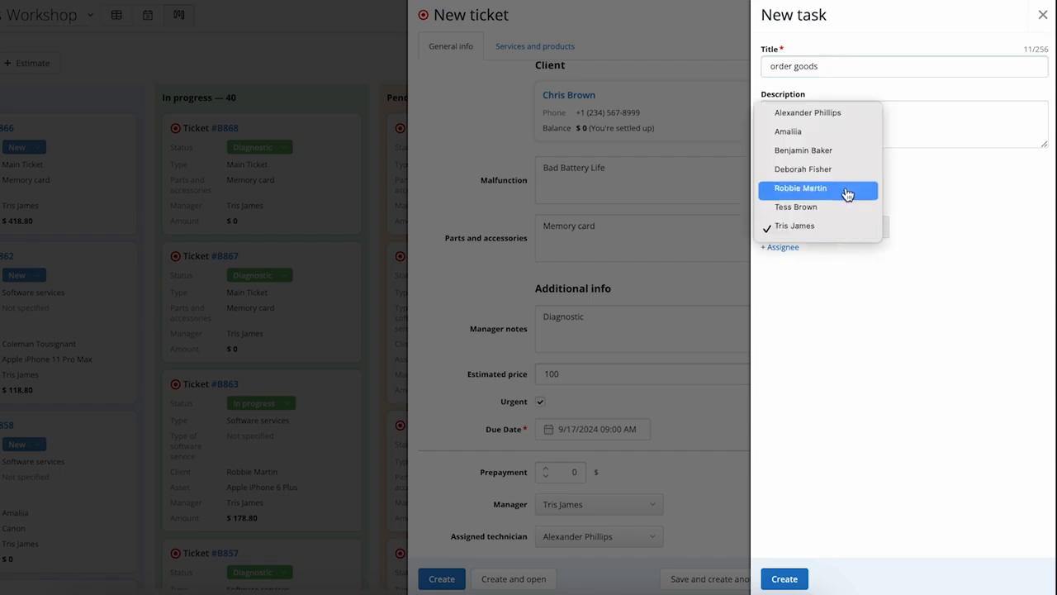
click(863, 170)
click(786, 581)
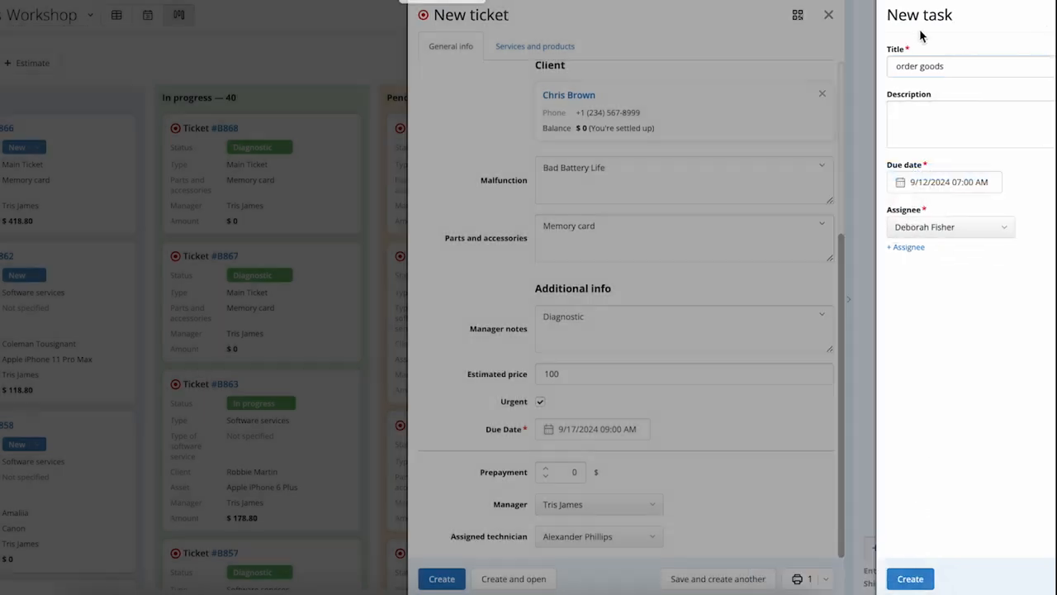
click(924, 23)
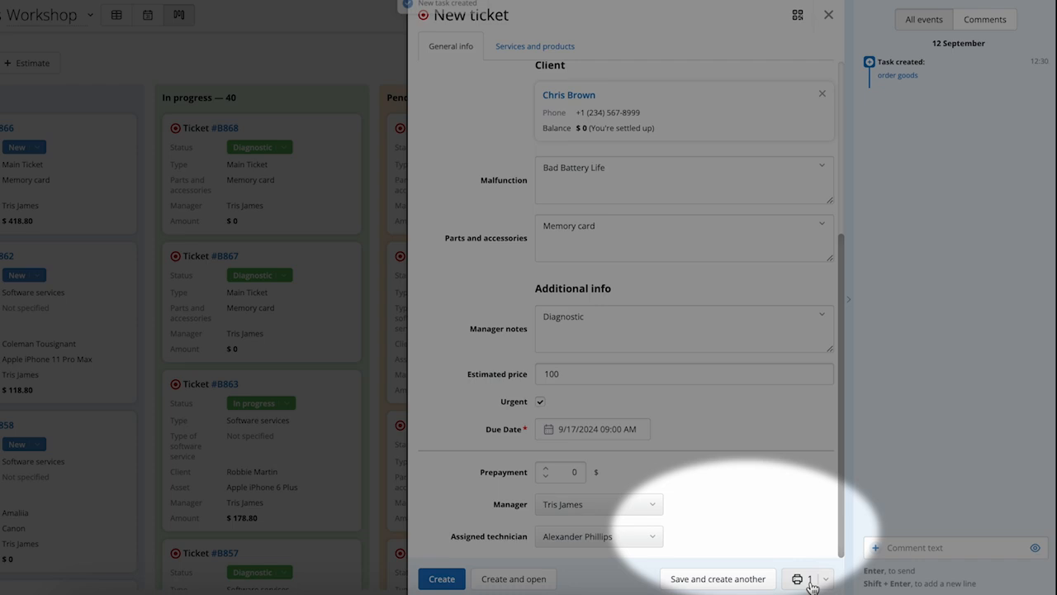
- Create the ticket with Work order as the document to print, and cancel the print preview
click(825, 578)
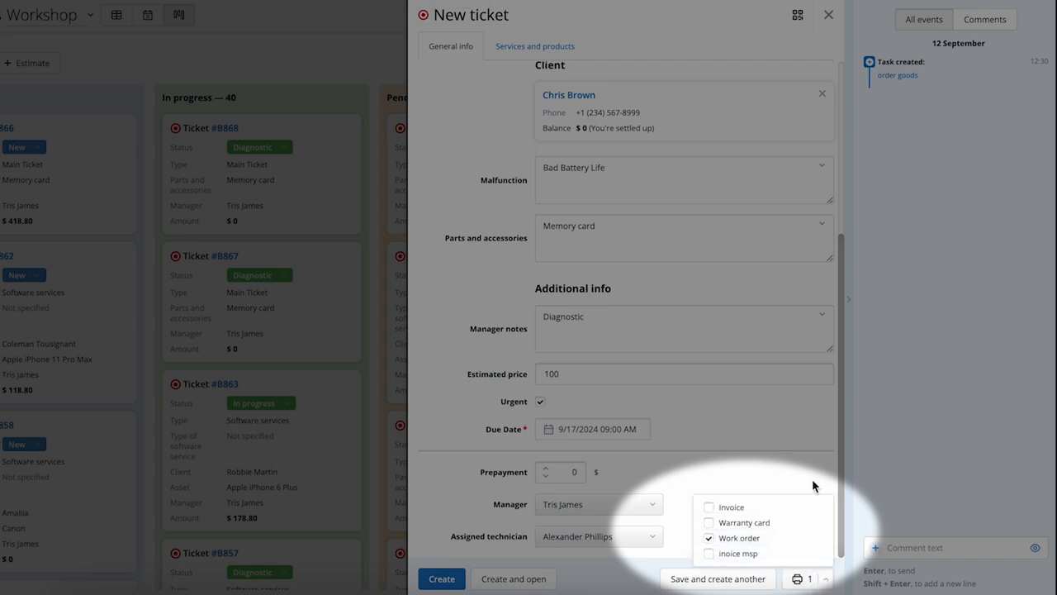
click(787, 539)
click(787, 541)
click(791, 477)
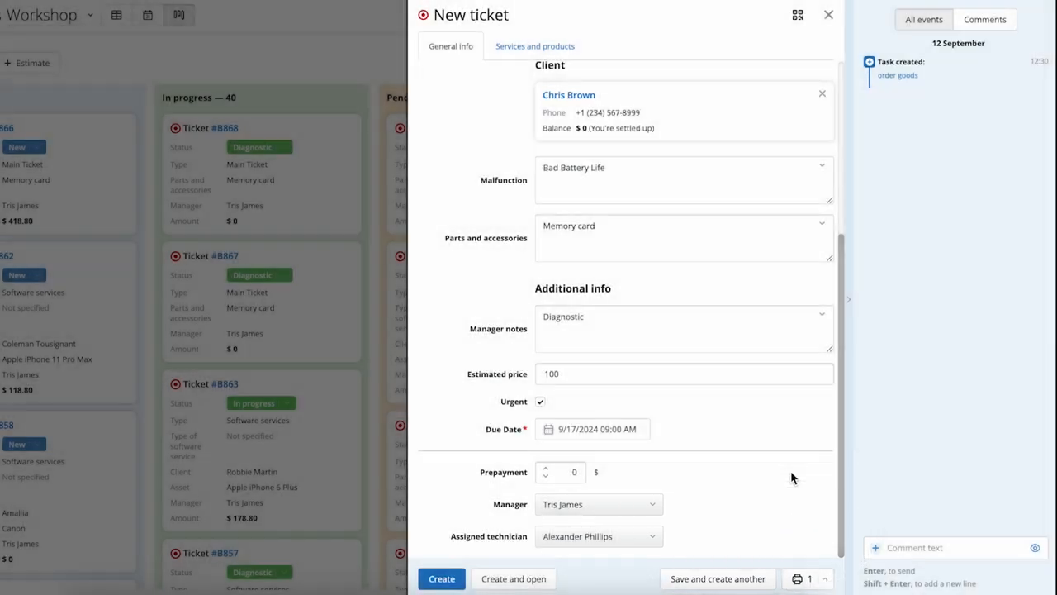
click(442, 578)
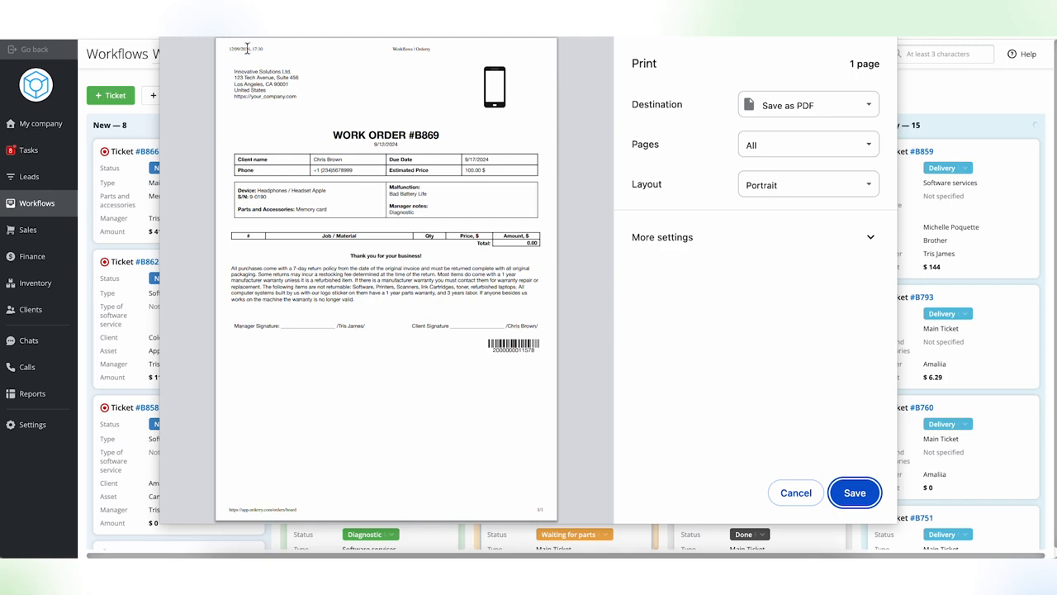
click(796, 493)
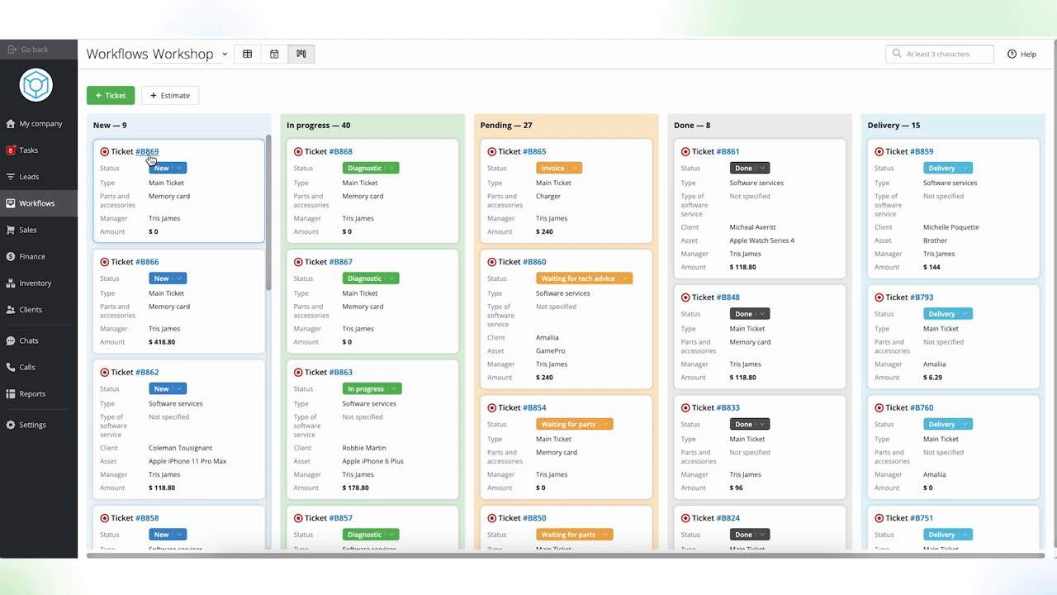
- Move the newly created ticket from the New column to Pending, and open the status choices of the second New ticket
scroll(532, 207, down, 5)
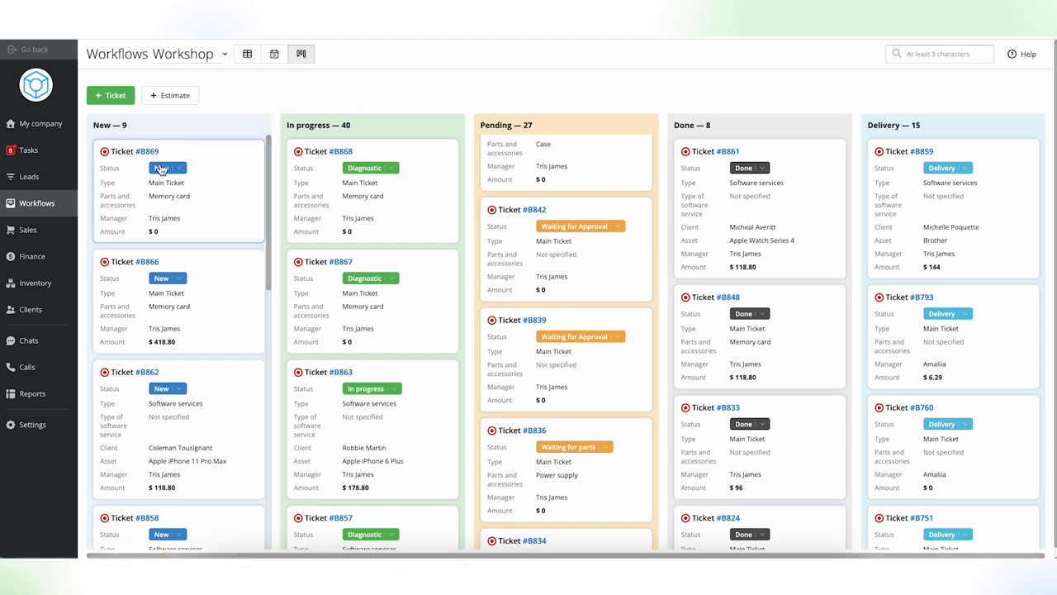
drag(162, 171, 554, 293)
click(180, 280)
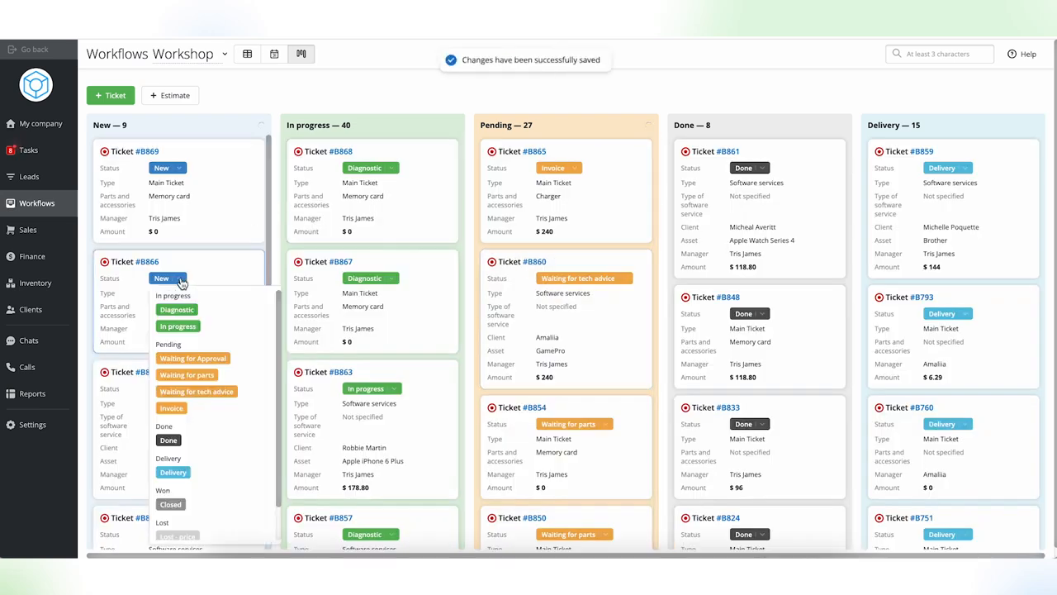
- View the workshop tickets in the technicians' calendar and in the table view
click(274, 53)
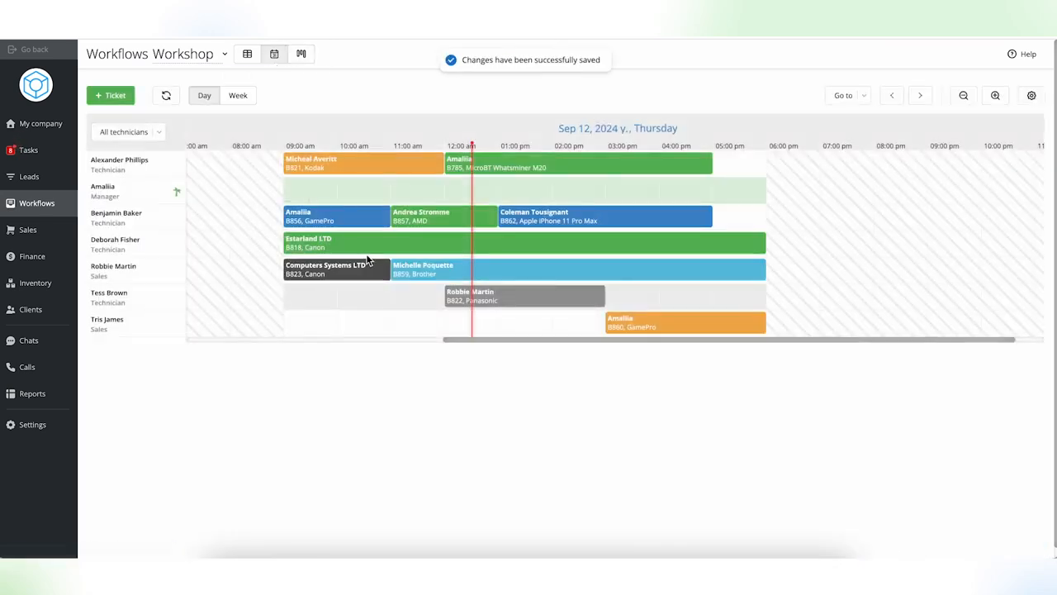
scroll(368, 261, left, 3)
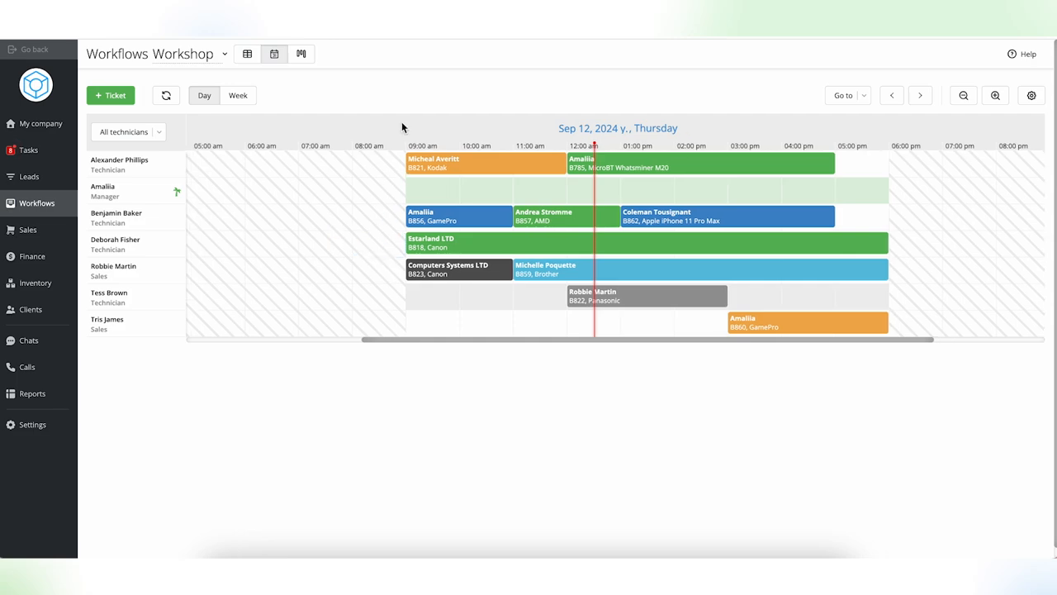
click(247, 54)
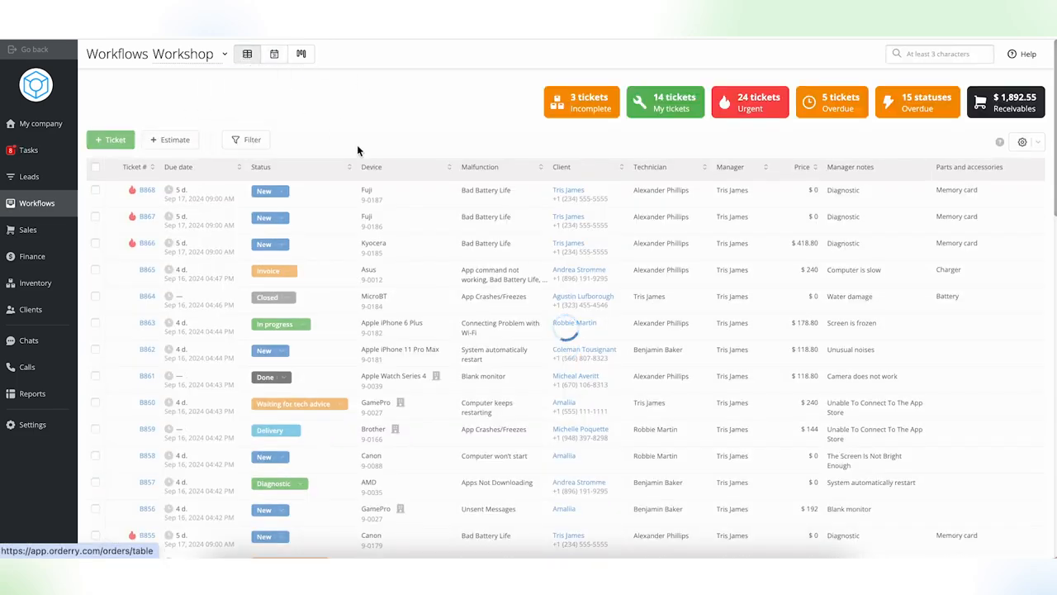
click(730, 114)
click(854, 121)
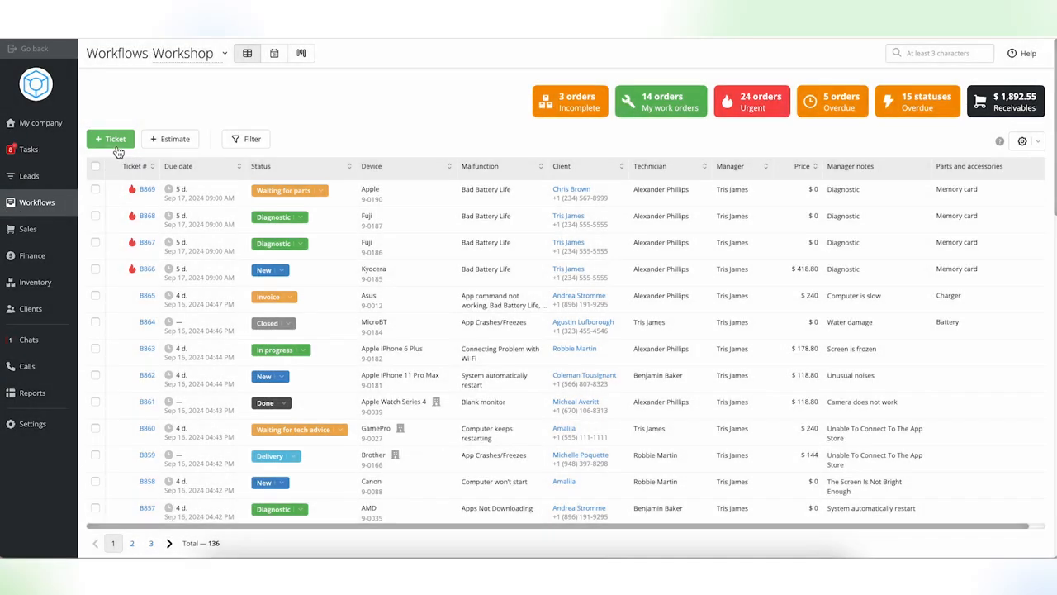
click(113, 141)
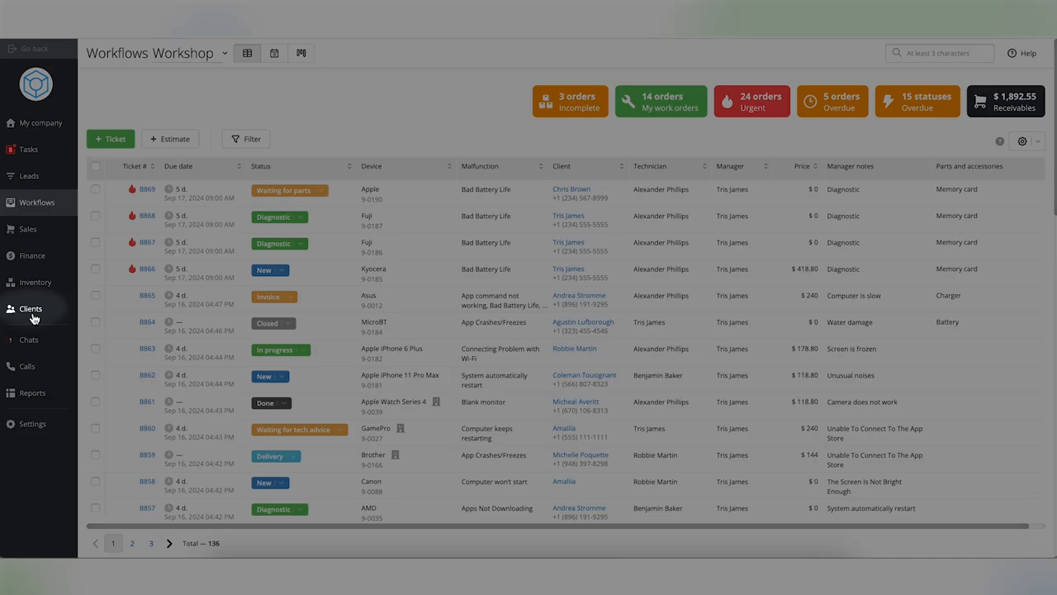
- View the documents of the fourth client in the Clients list, and close the client record
click(34, 313)
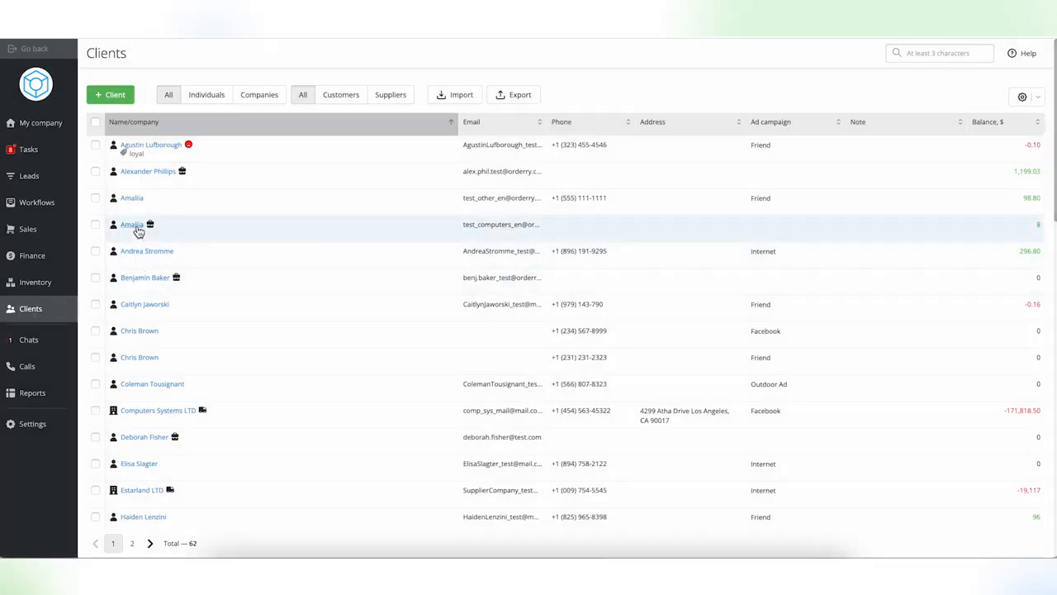
click(135, 226)
click(702, 80)
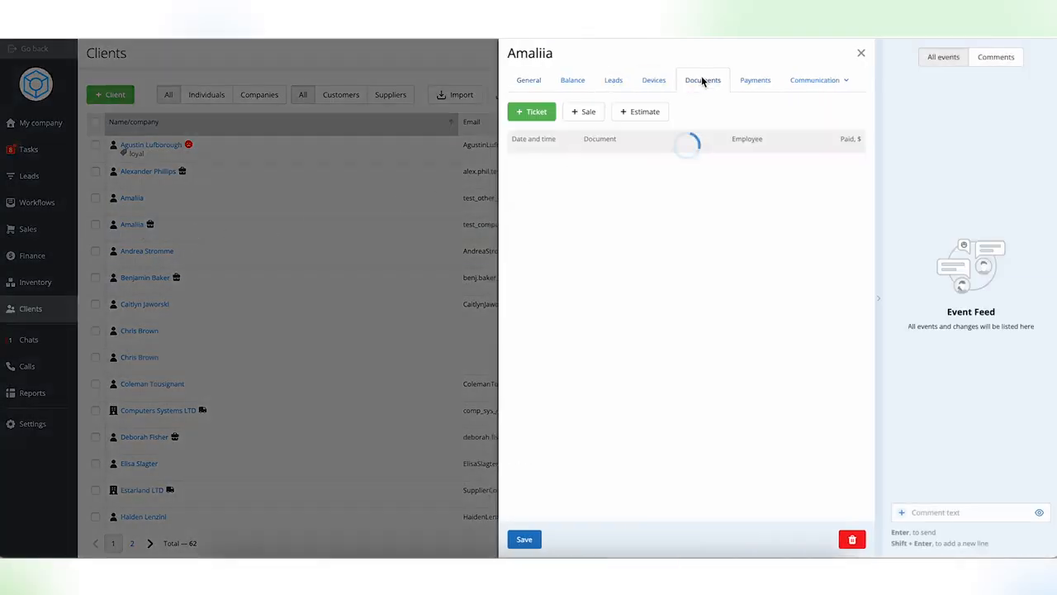
click(411, 156)
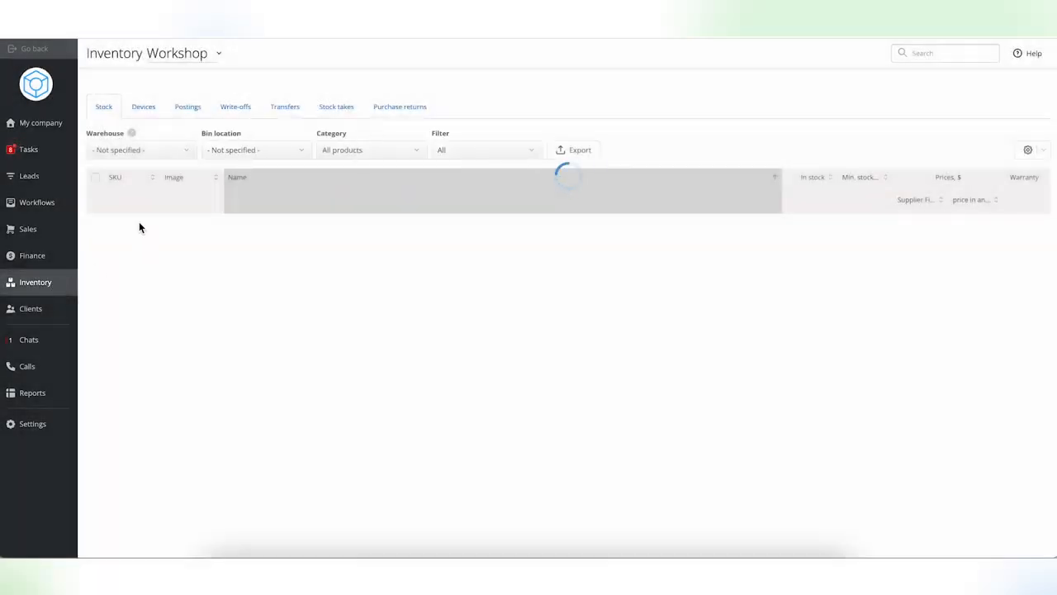
- Start a new ticket from the Mobile phone Apple iPhone 12 in the inventory's devices, and close it without creating it
click(150, 109)
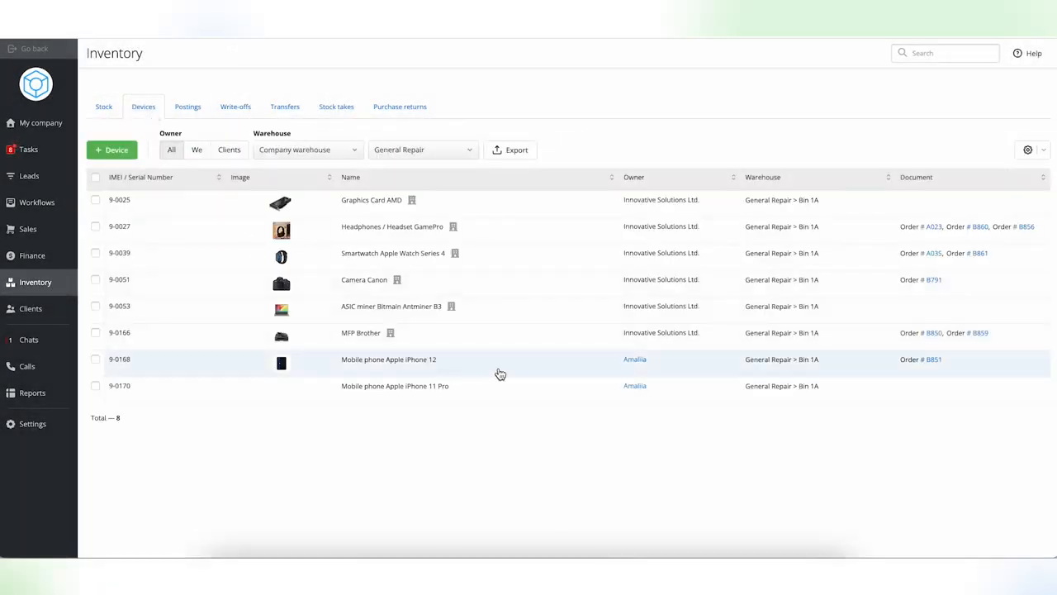
click(525, 367)
click(620, 80)
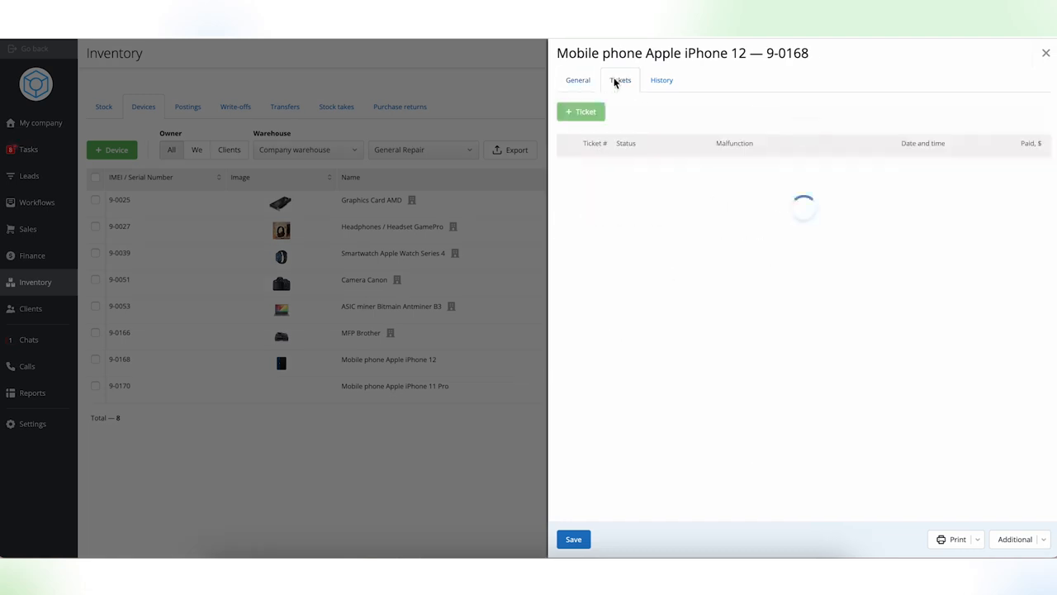
click(586, 117)
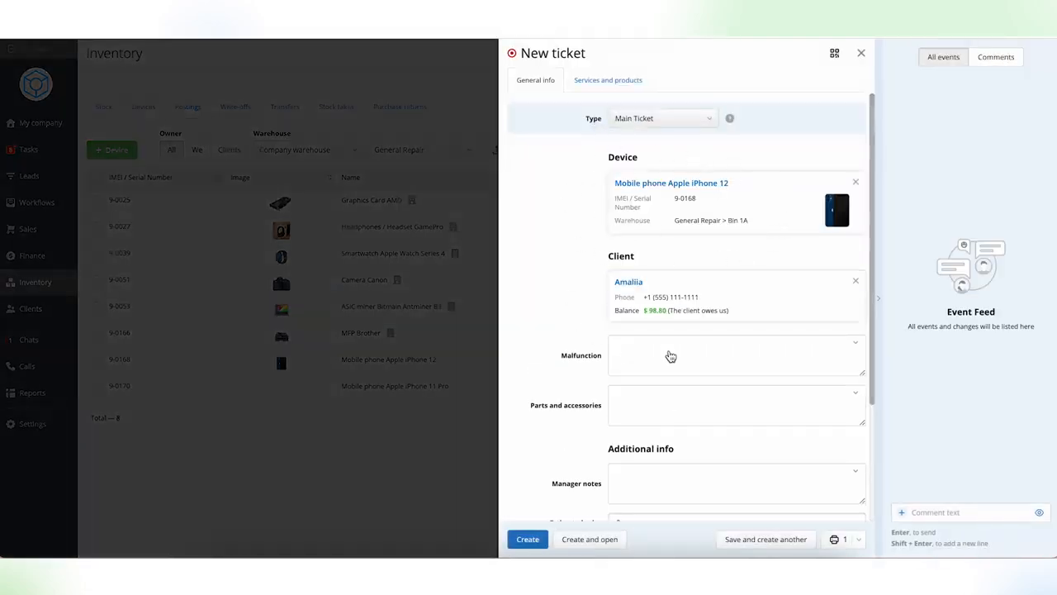
click(346, 210)
click(246, 199)
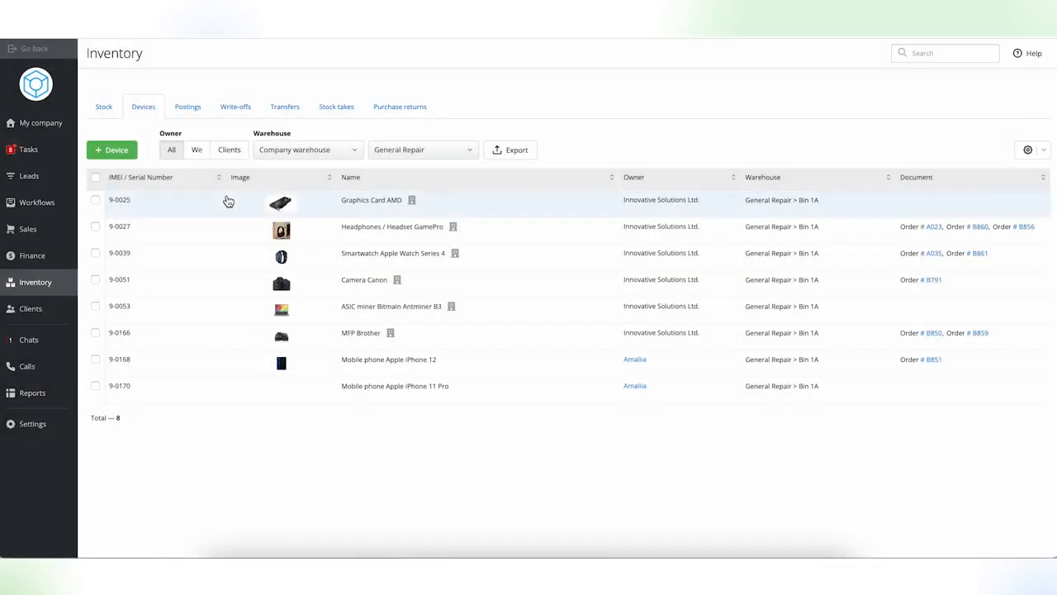
- Start a new ticket from the client documents of the open chat in Chats, and choose its type
click(33, 176)
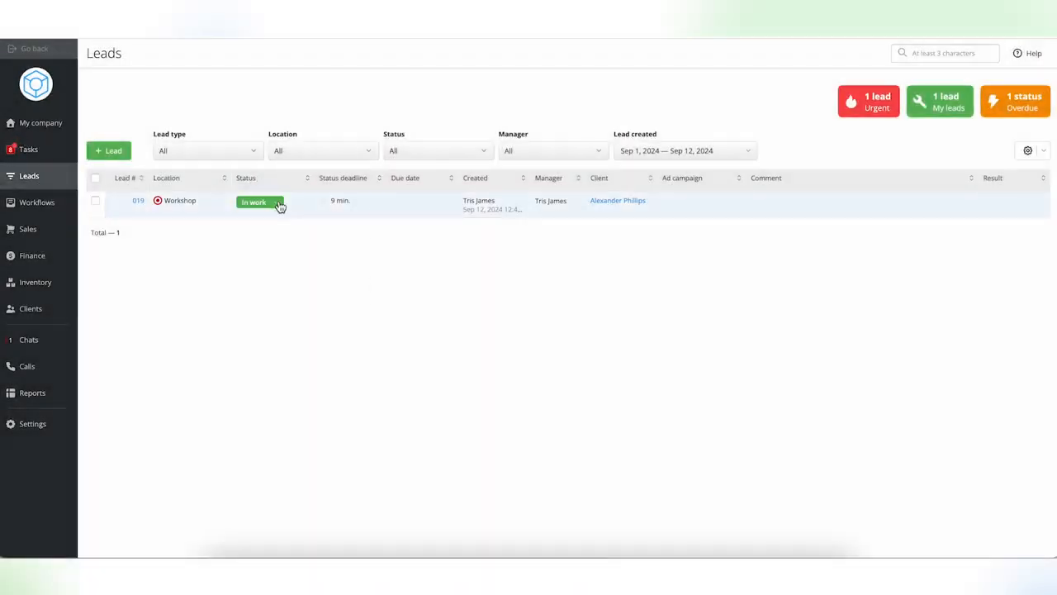
click(30, 339)
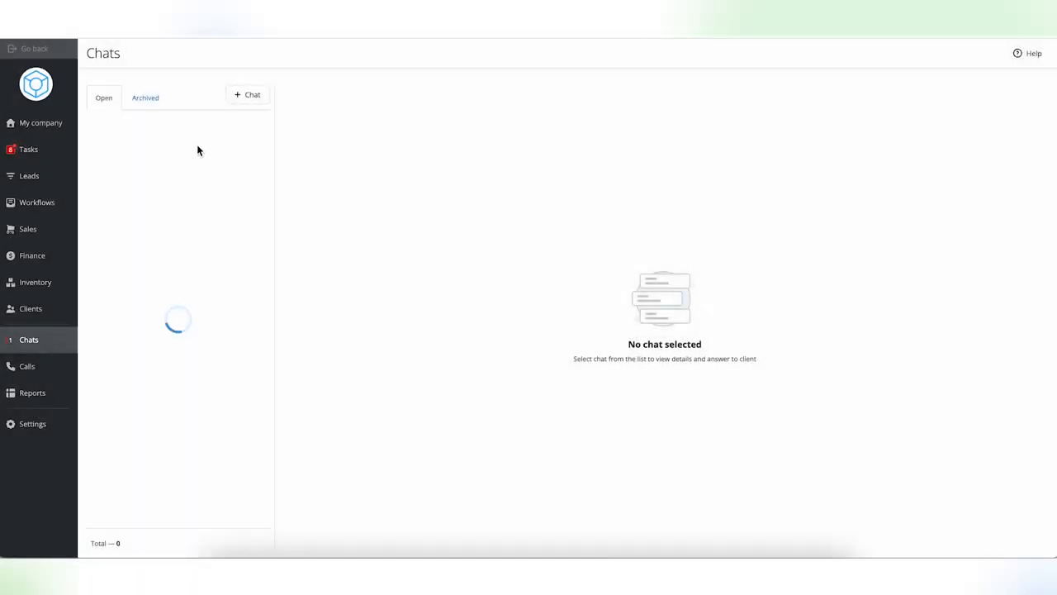
click(185, 146)
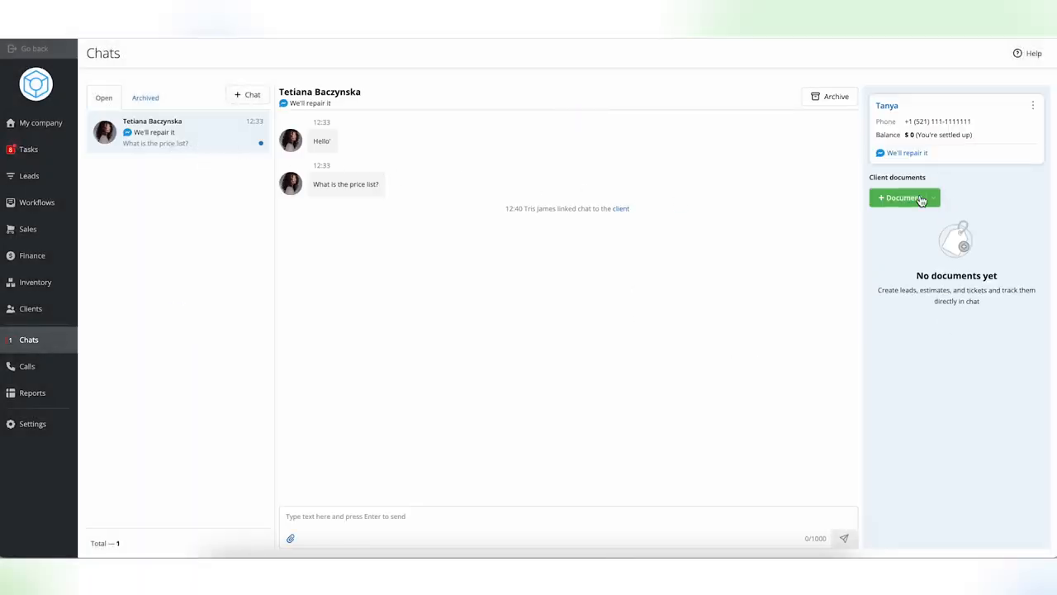
click(904, 198)
click(907, 233)
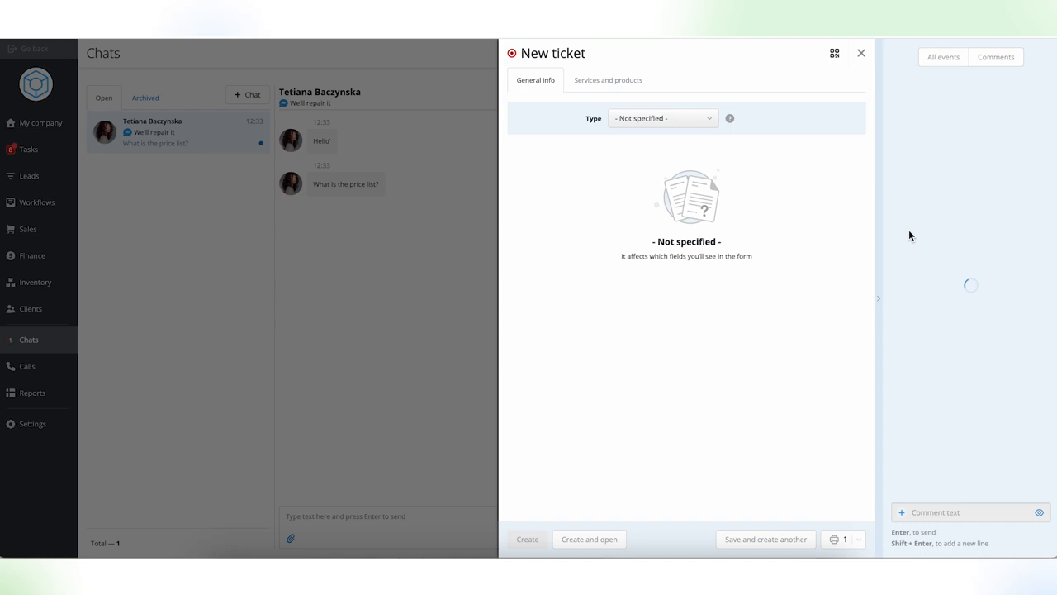
click(691, 124)
click(691, 152)
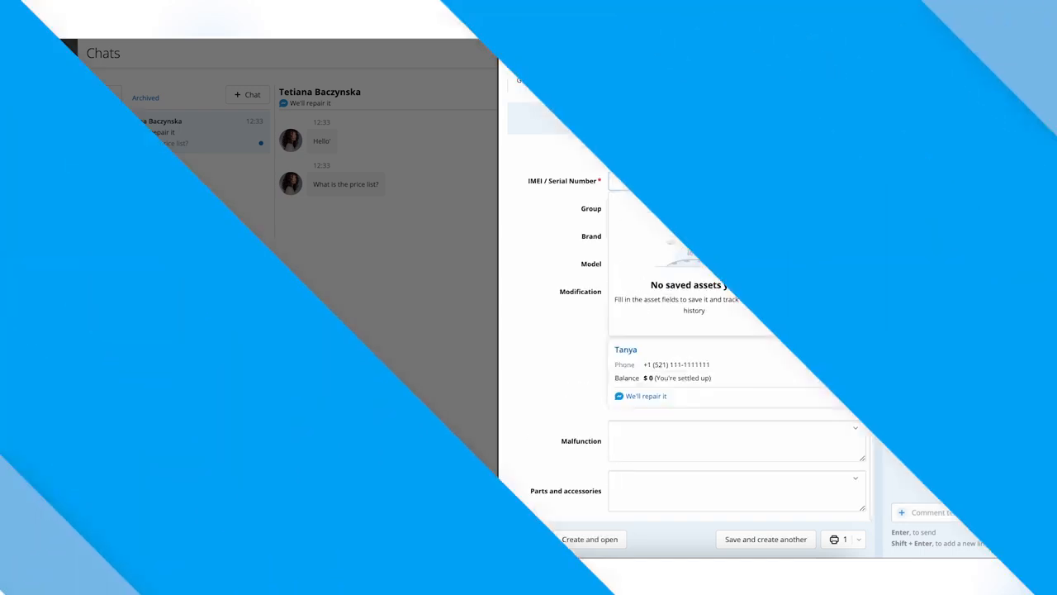